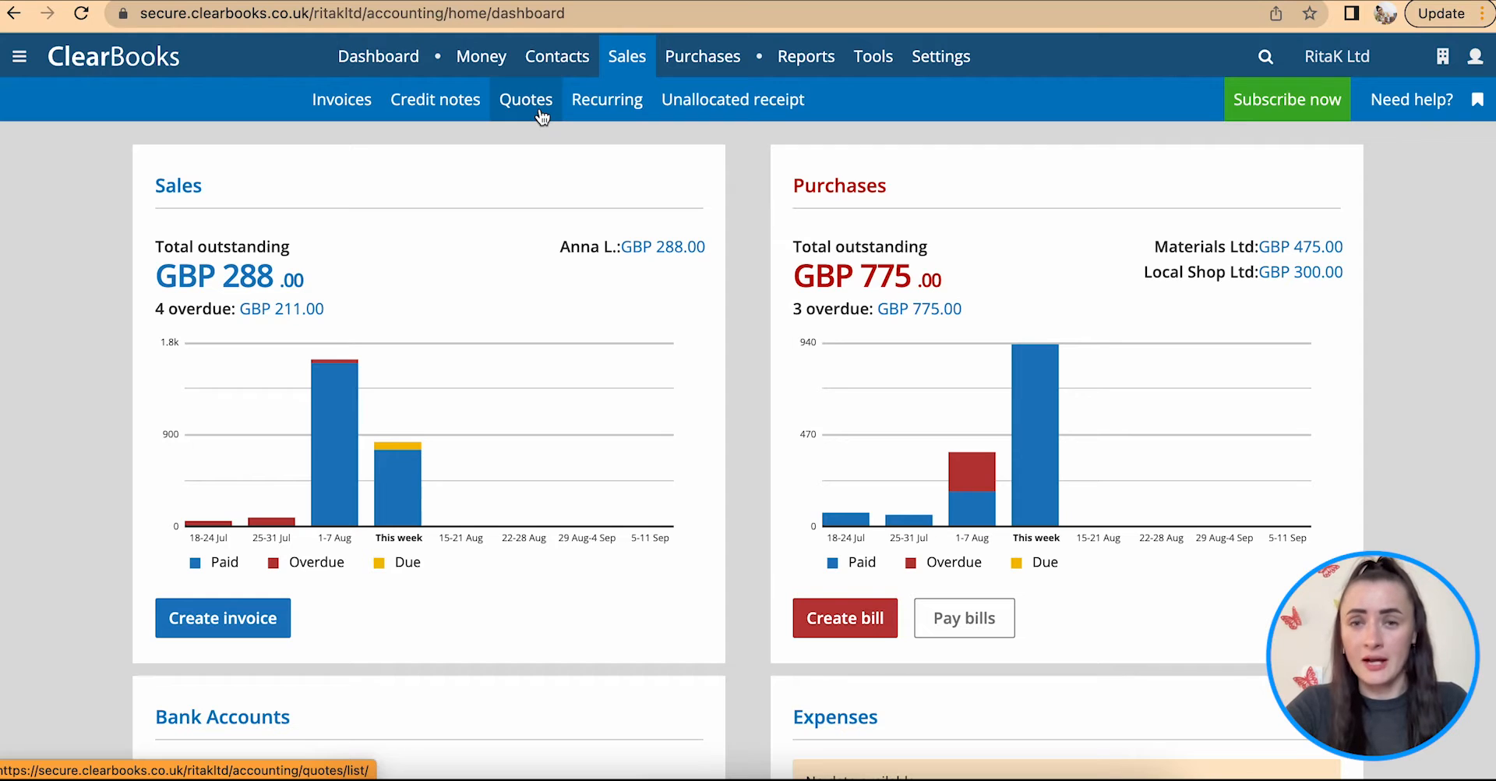
Start a new quote in the sales area and set its quote type to Sales Order.
{"action": "mouse_move", "coordinate": [941, 56]}
{"action": "mouse_move", "coordinate": [507, 100]}
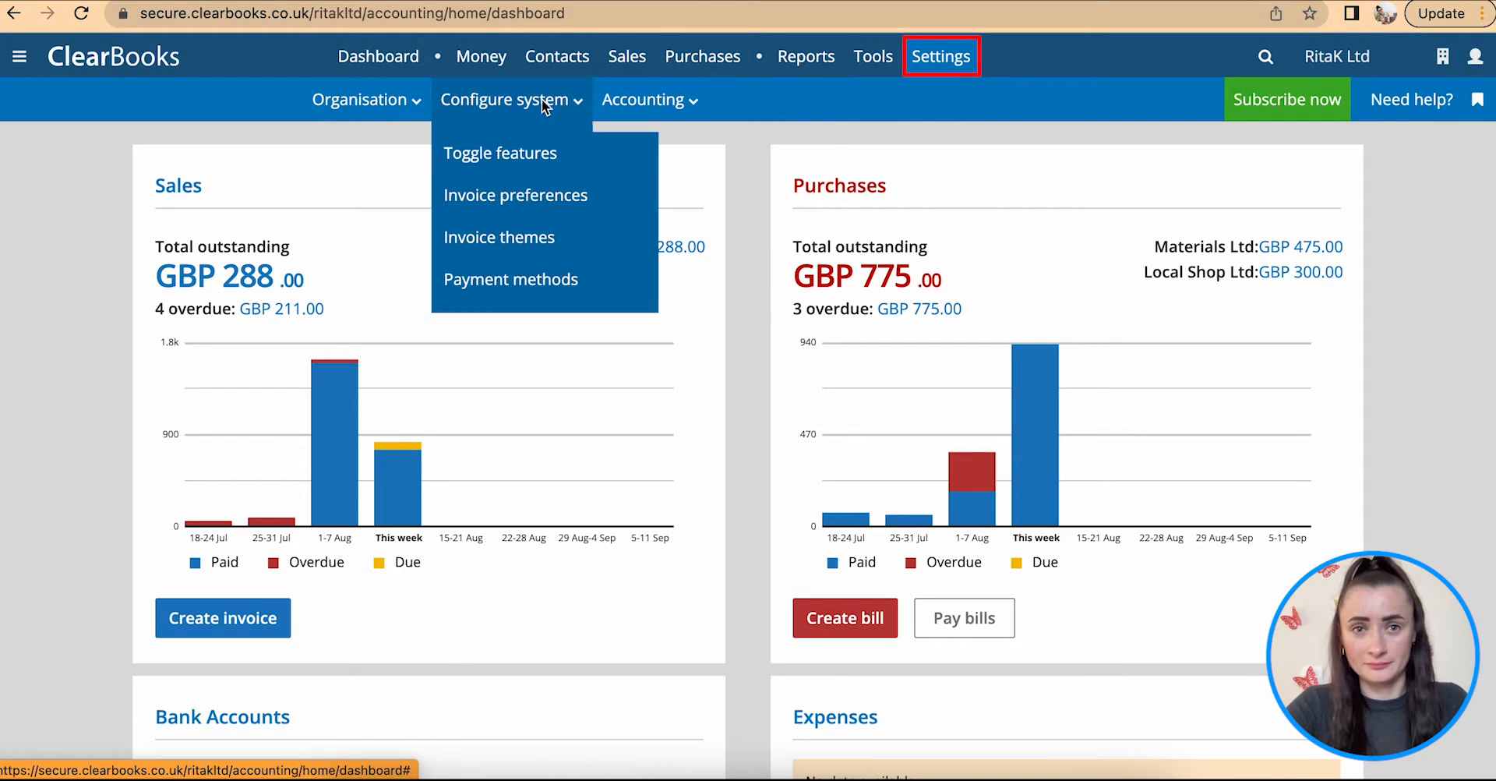
{"action": "mouse_move", "coordinate": [630, 61]}
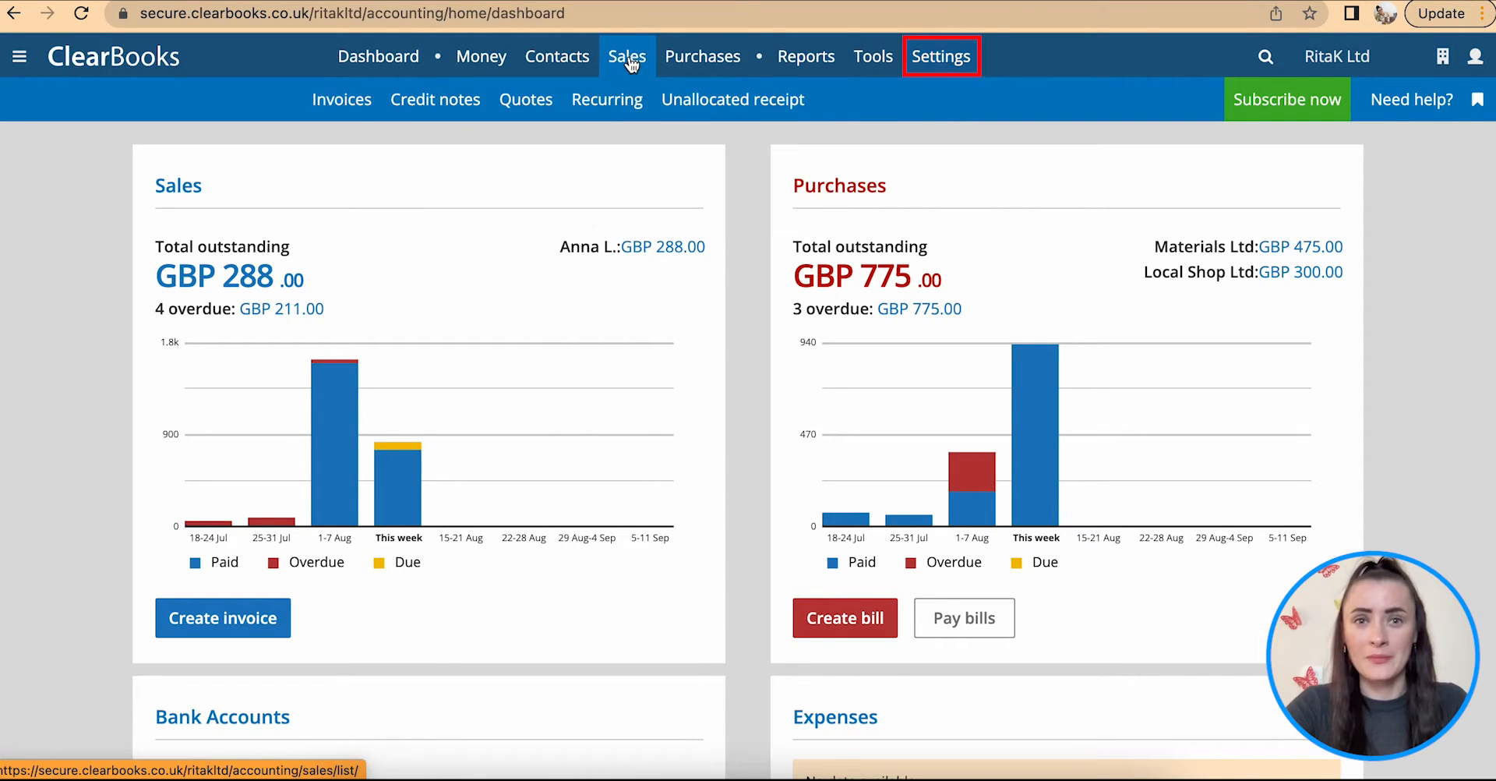
{"action": "left_click", "coordinate": [521, 101]}
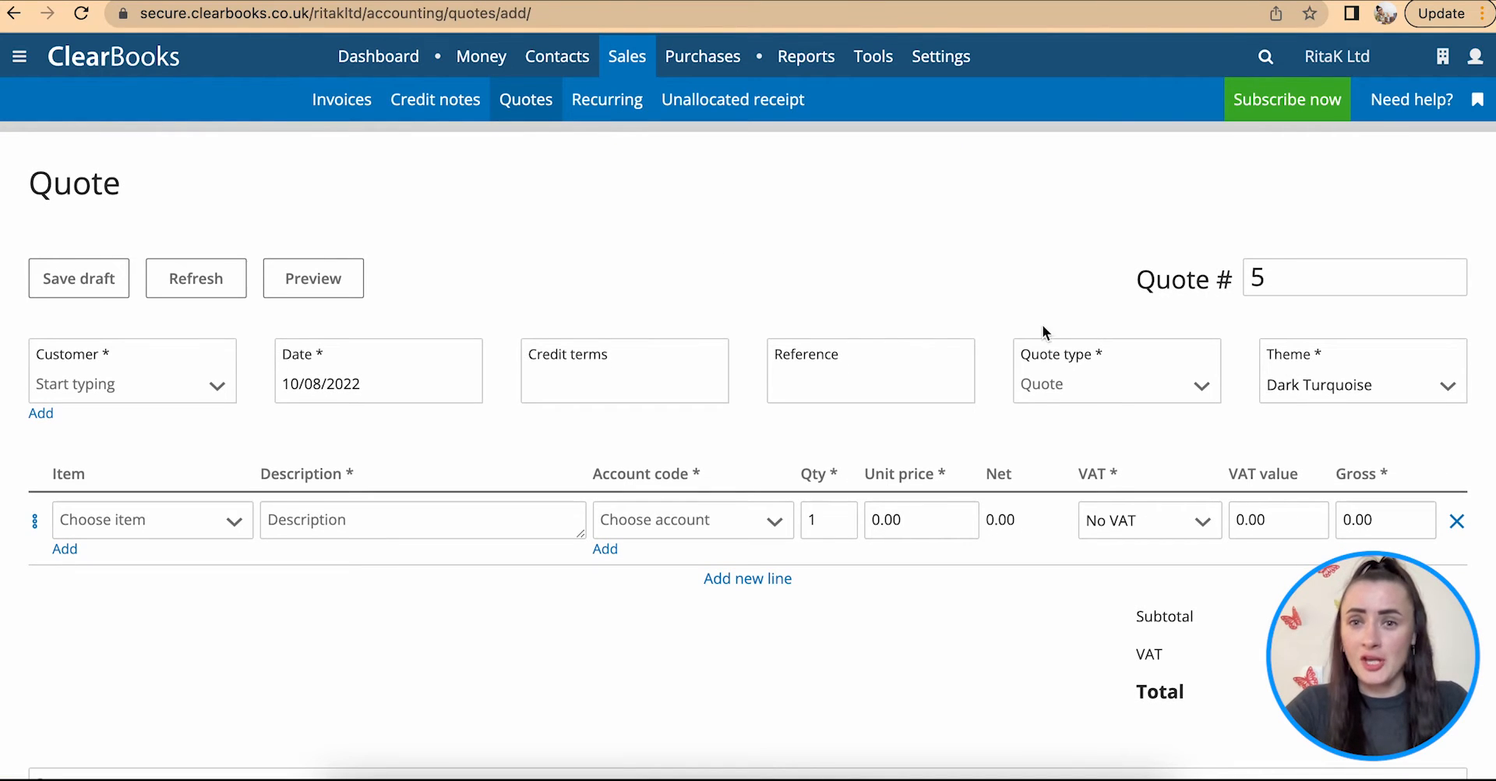
{"action": "left_click", "coordinate": [1202, 386]}
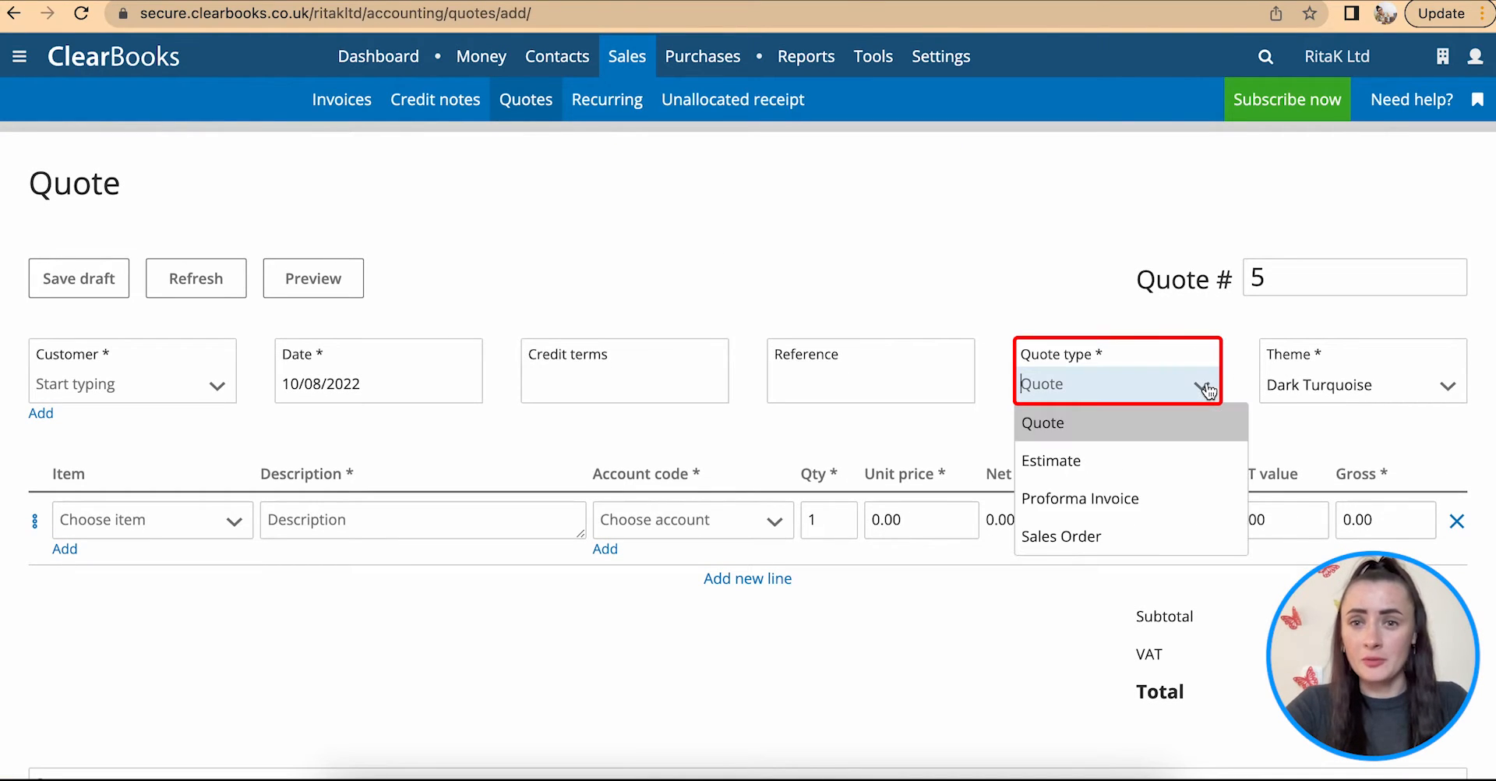
{"action": "left_click", "coordinate": [1117, 546]}
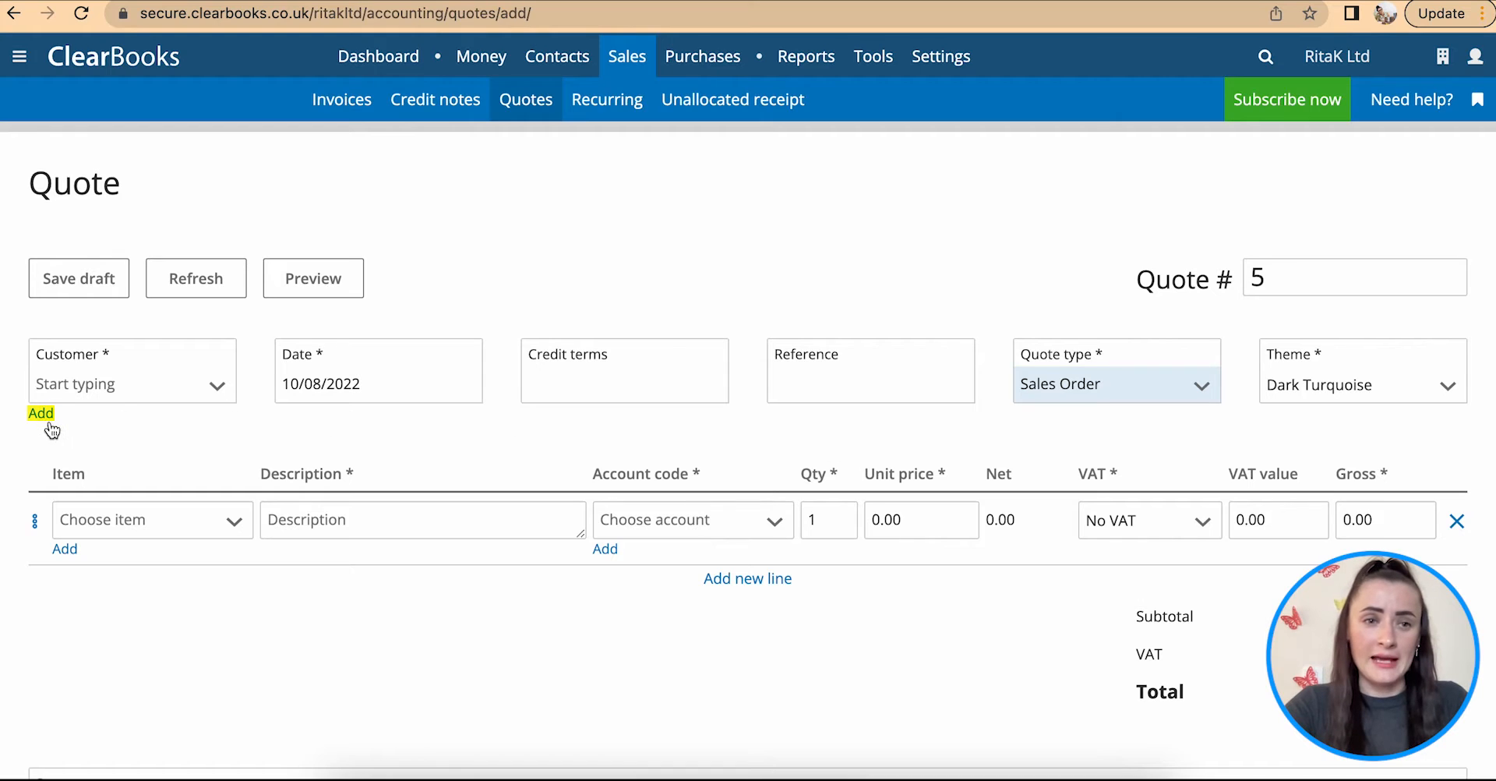
Fill in the sales order details with customer Online Shop Ltd, date 08/08/2022 and credit terms of 14.
{"action": "left_click", "coordinate": [216, 386]}
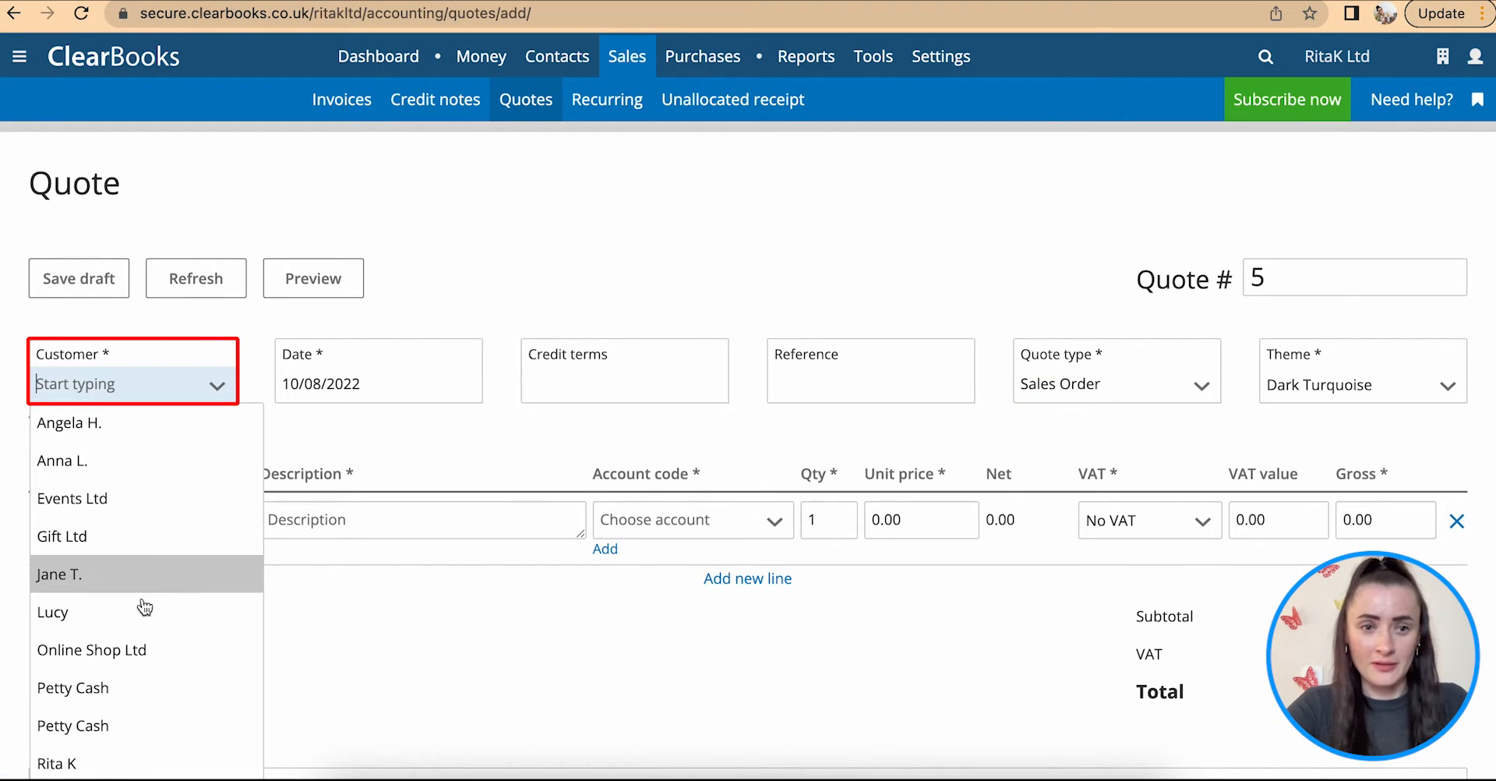
{"action": "left_click", "coordinate": [138, 655]}
{"action": "left_click", "coordinate": [387, 383]}
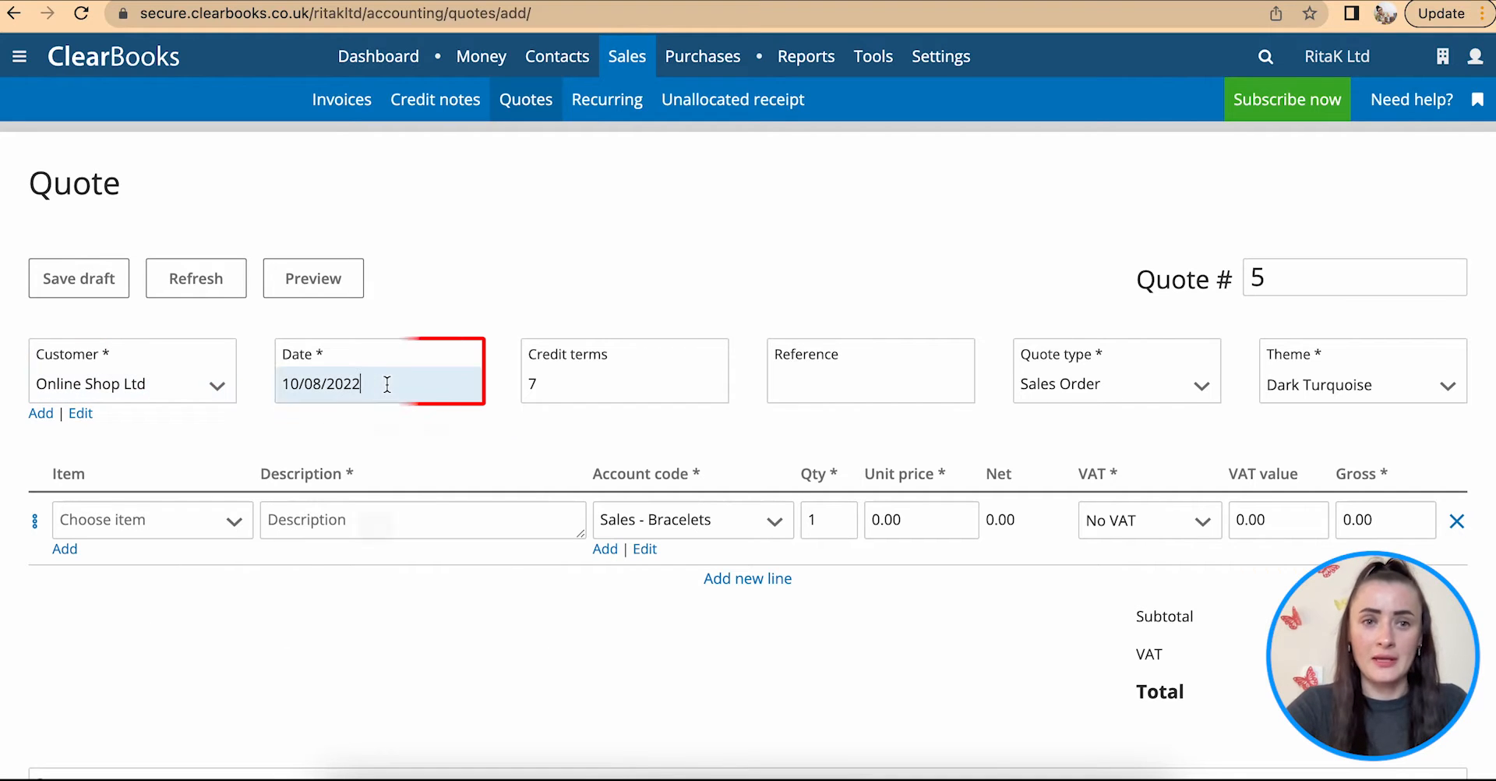
{"action": "left_click", "coordinate": [305, 526]}
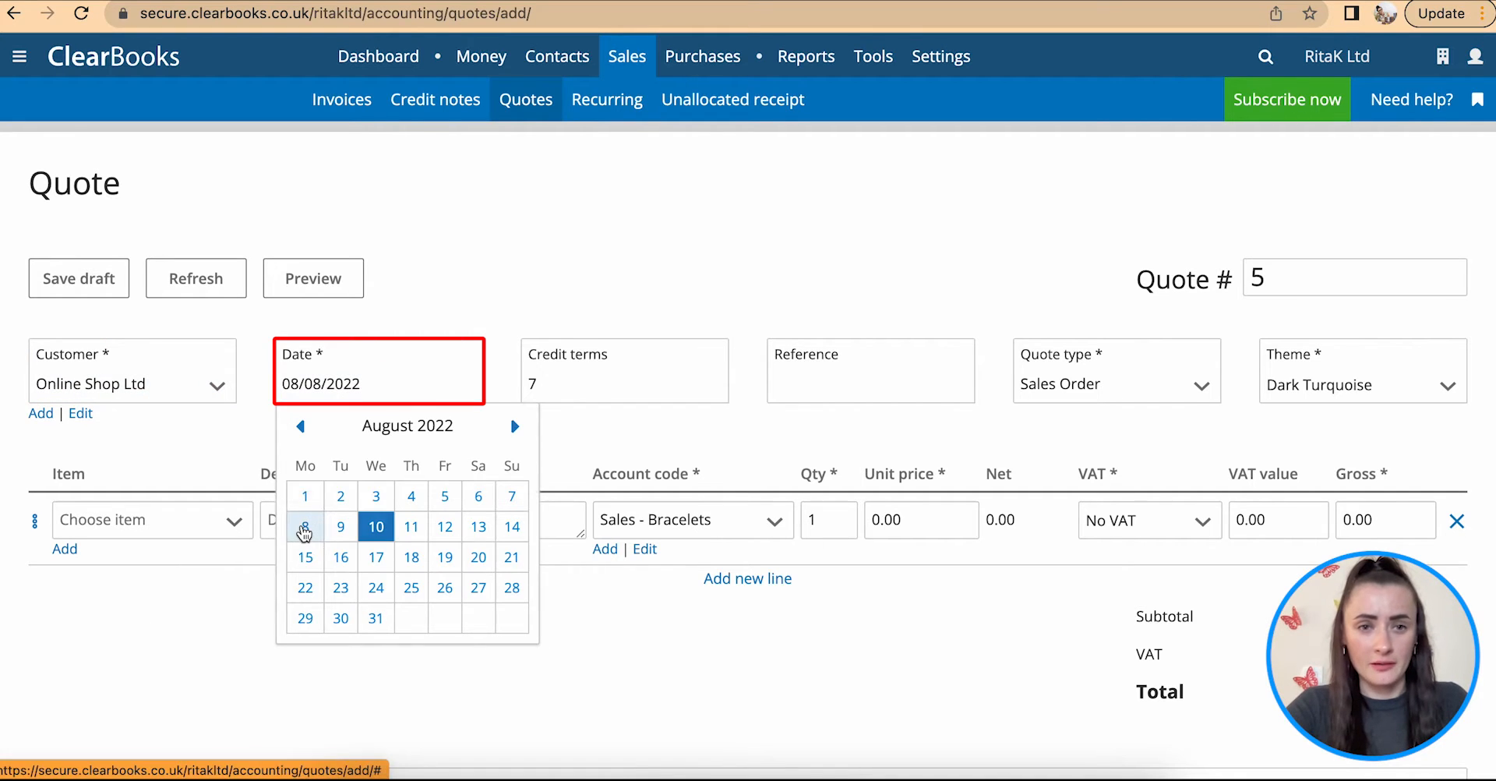
{"action": "left_click", "coordinate": [615, 387]}
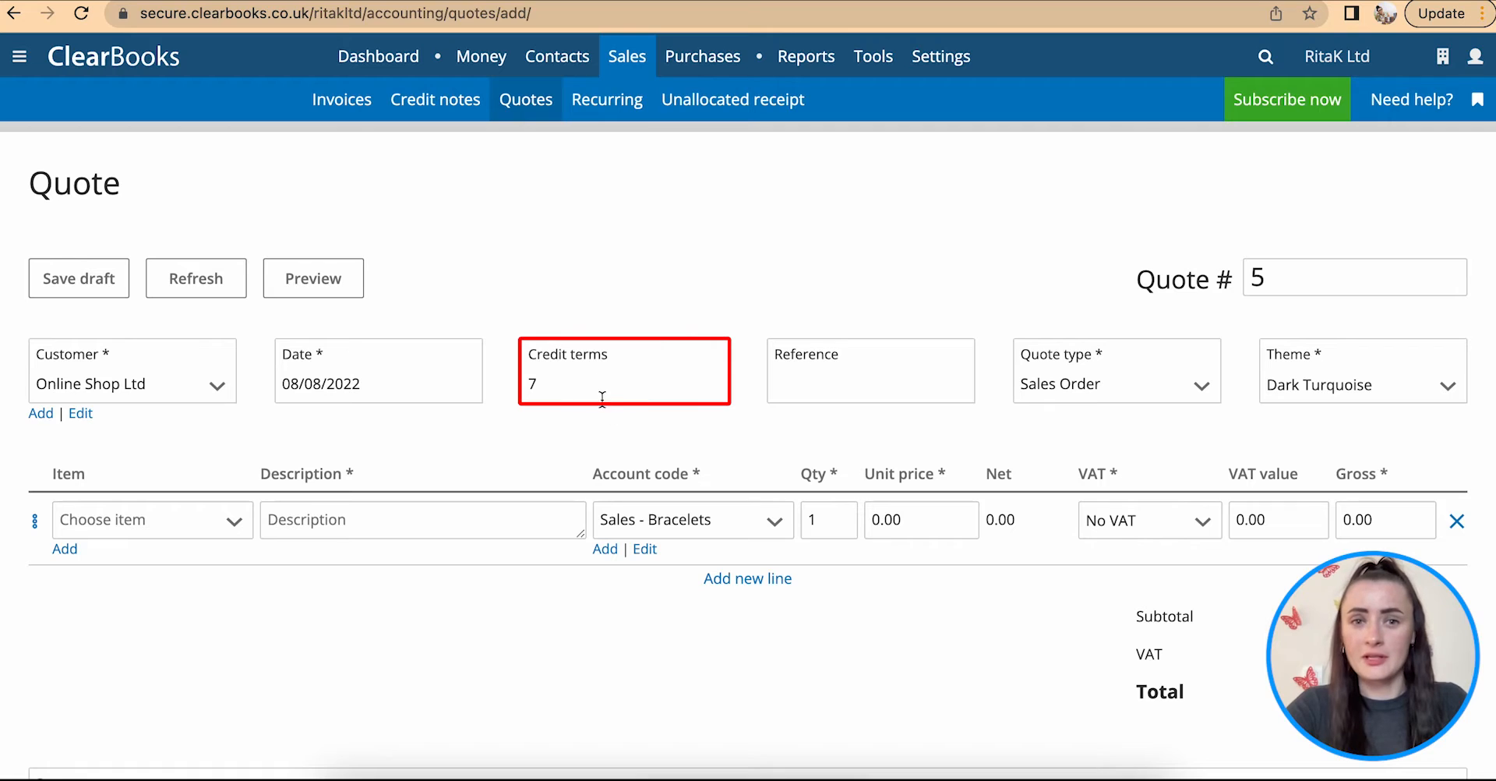
{"action": "type", "text": "14"}
{"action": "left_click", "coordinate": [812, 377]}
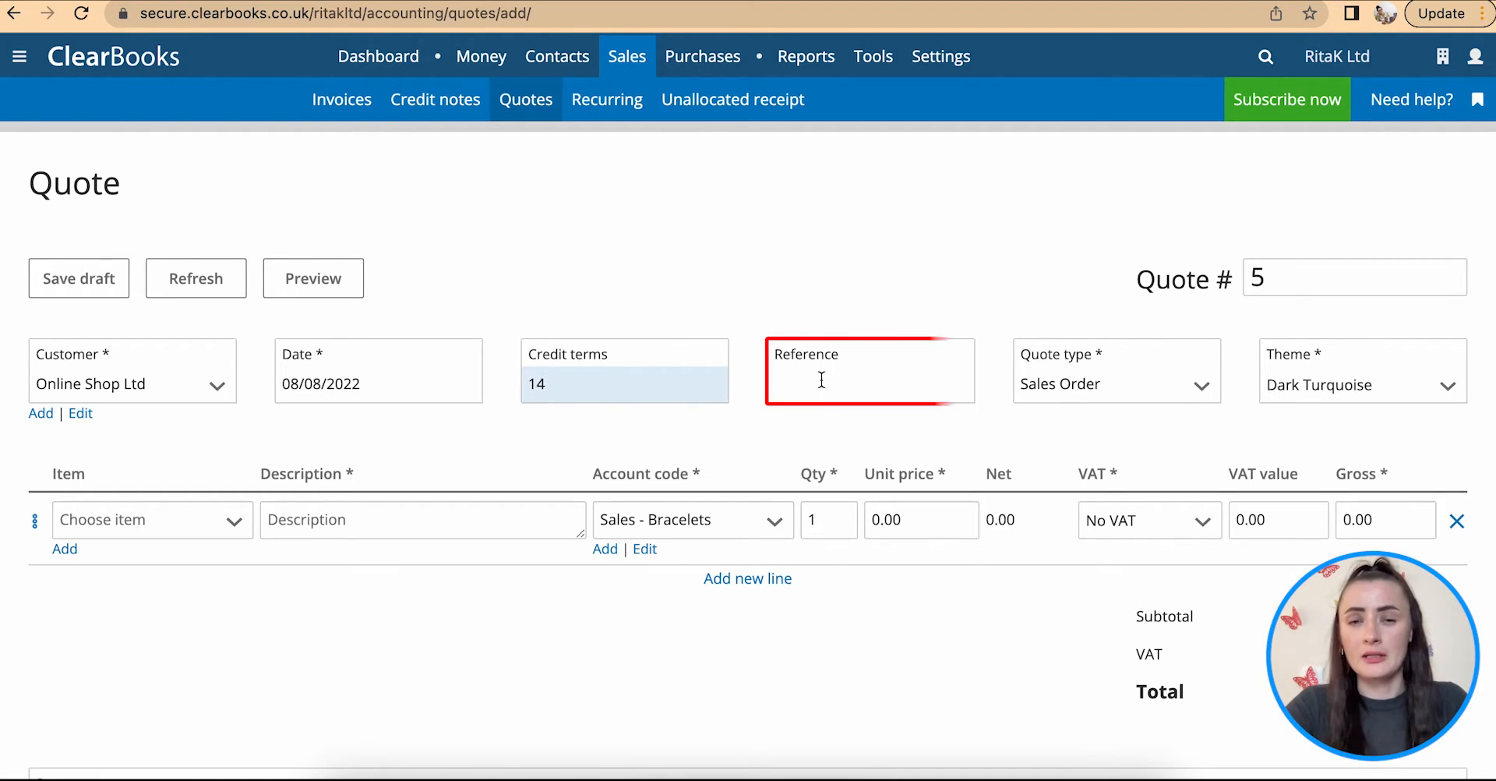
{"action": "left_click", "coordinate": [779, 444]}
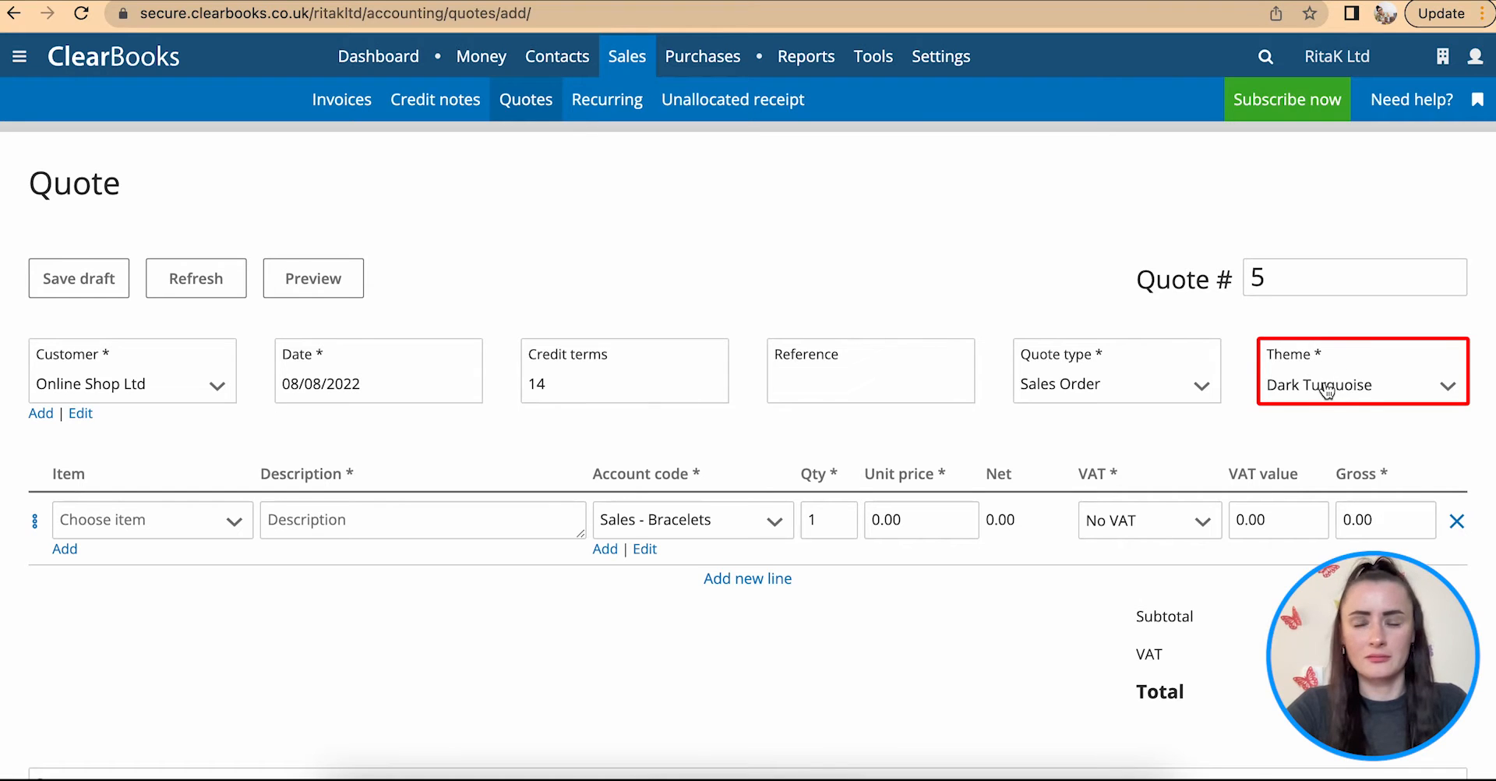
{"action": "left_click", "coordinate": [1327, 392]}
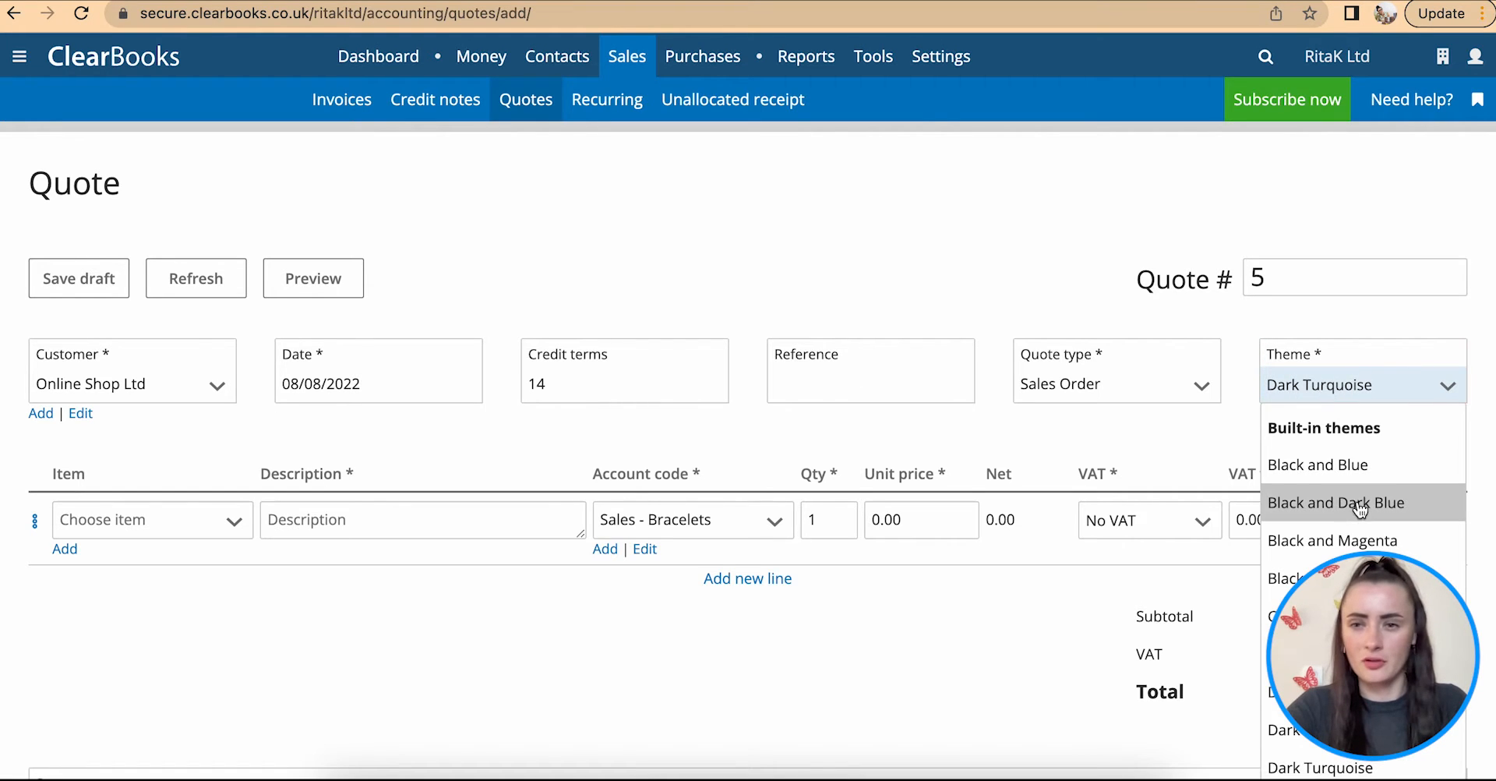
{"action": "left_click", "coordinate": [1209, 417]}
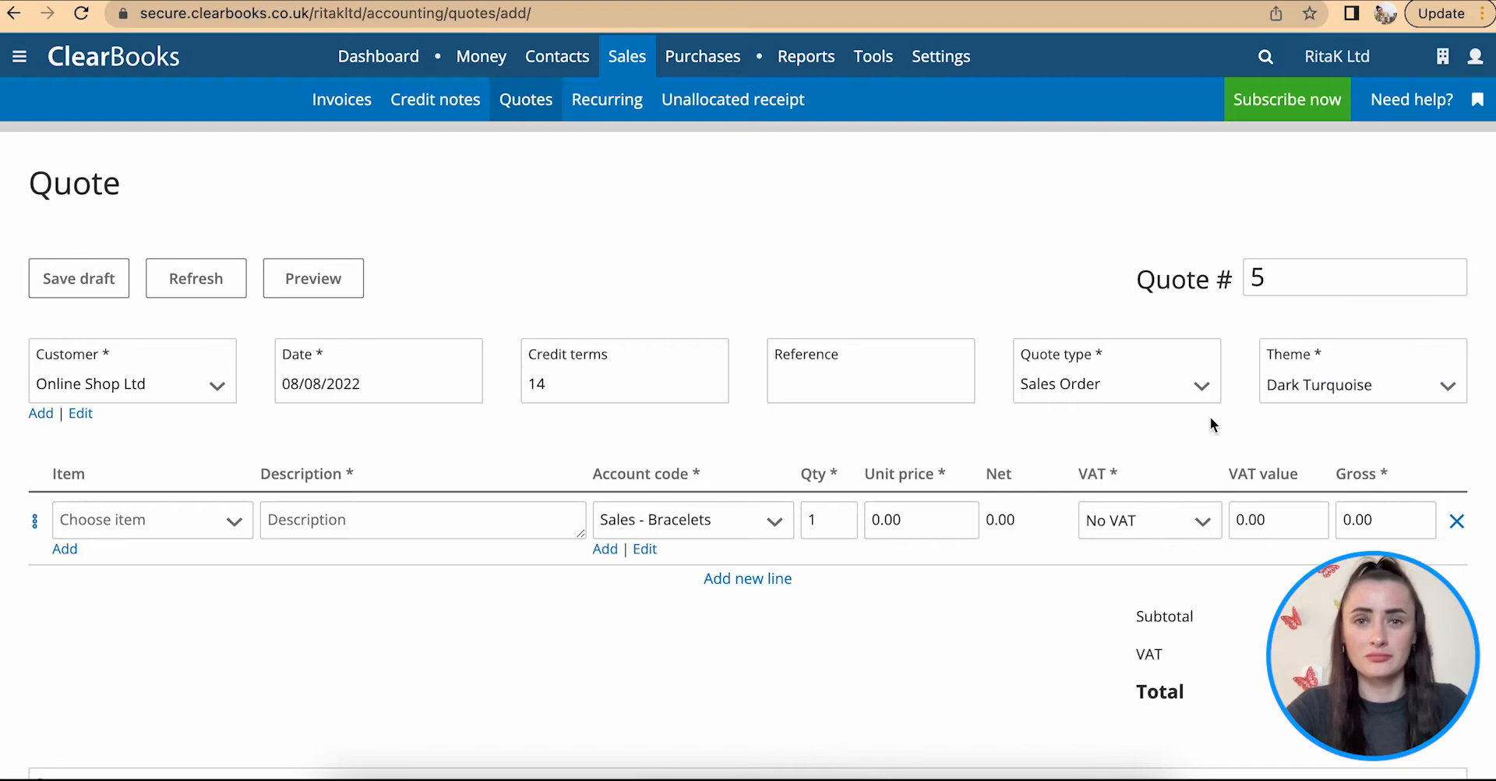
Describe the first line as Service 1 and assign it the Revenue account code.
{"action": "scroll", "coordinate": [1209, 416], "scroll_direction": "down", "scroll_amount": 1}
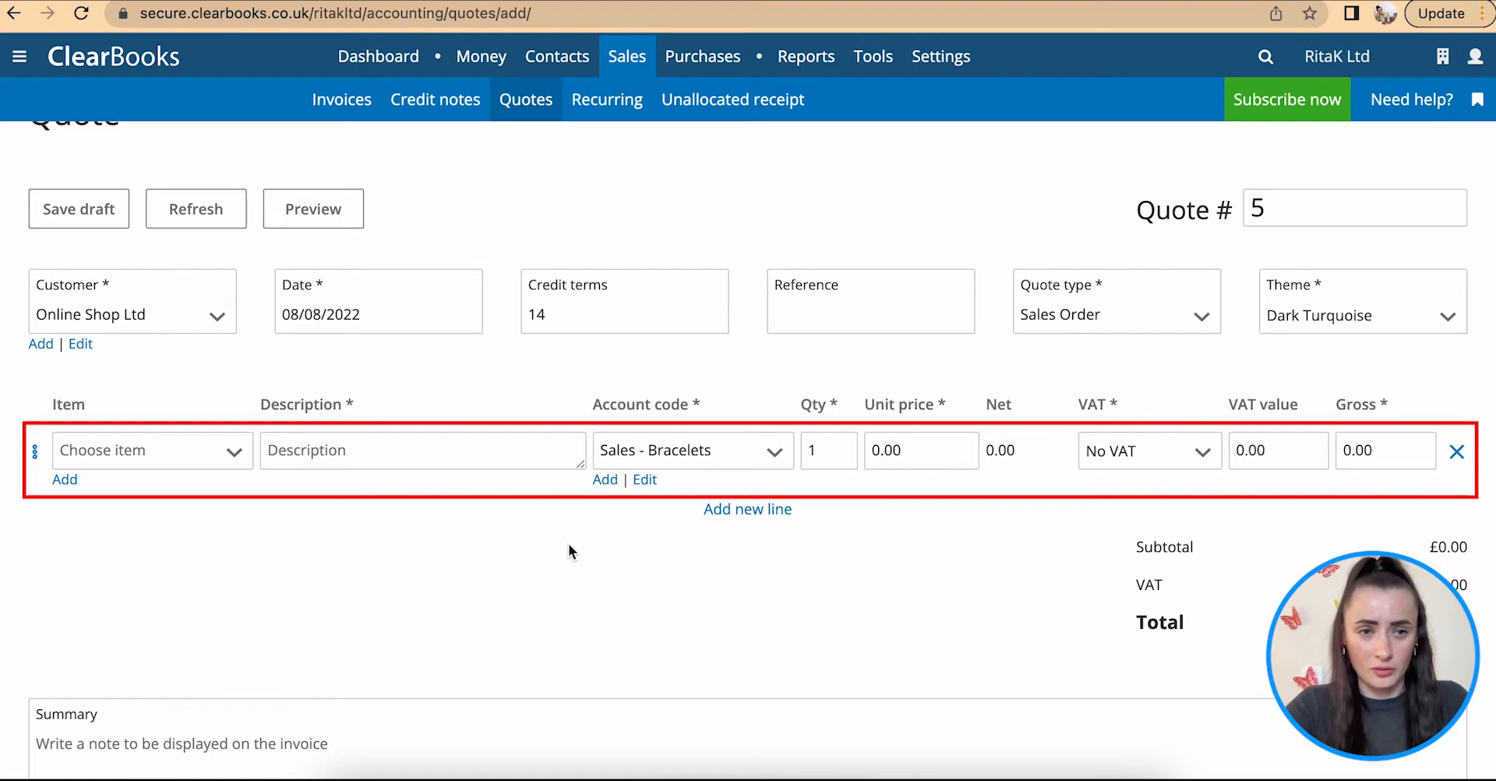
{"action": "left_click", "coordinate": [237, 458]}
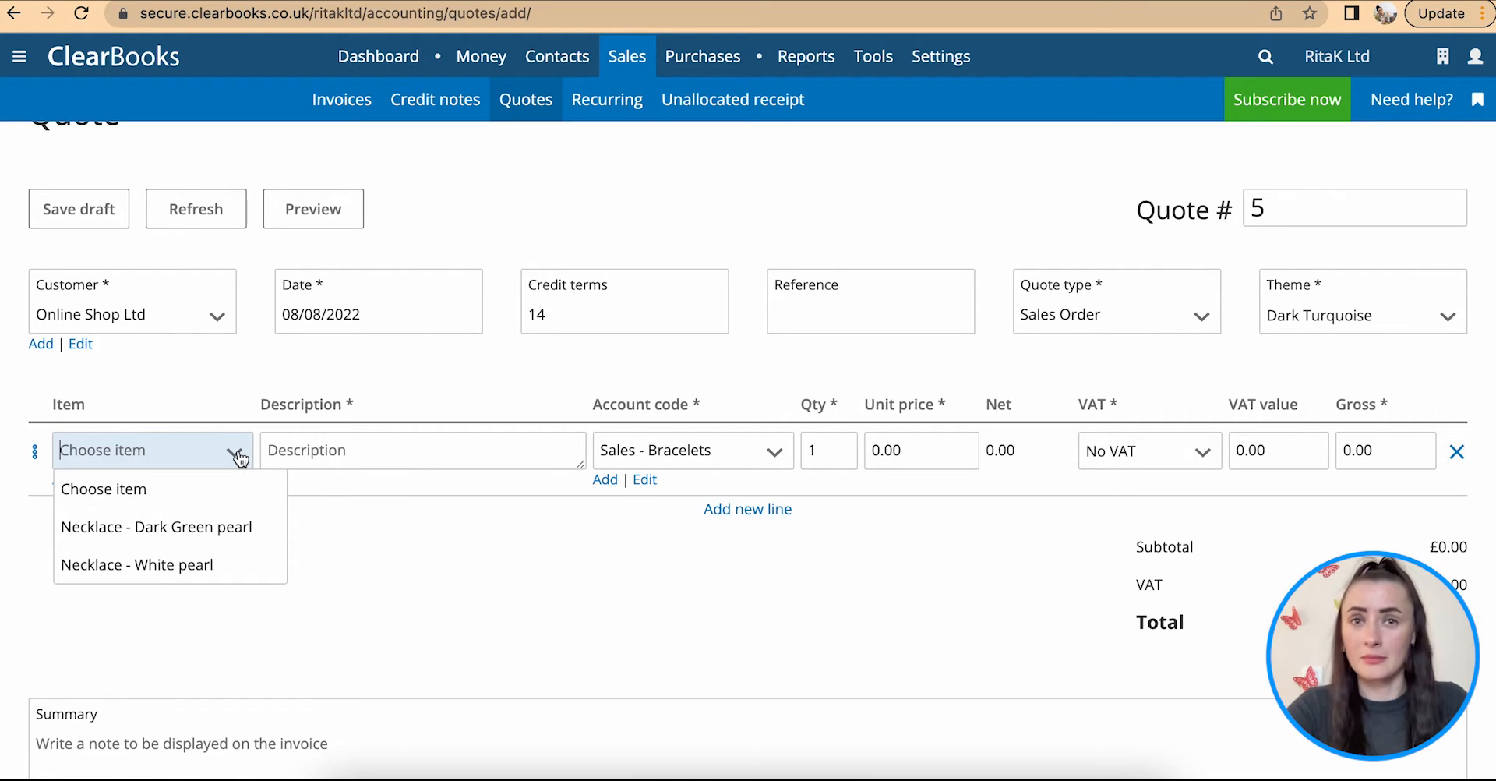
{"action": "left_click", "coordinate": [324, 452]}
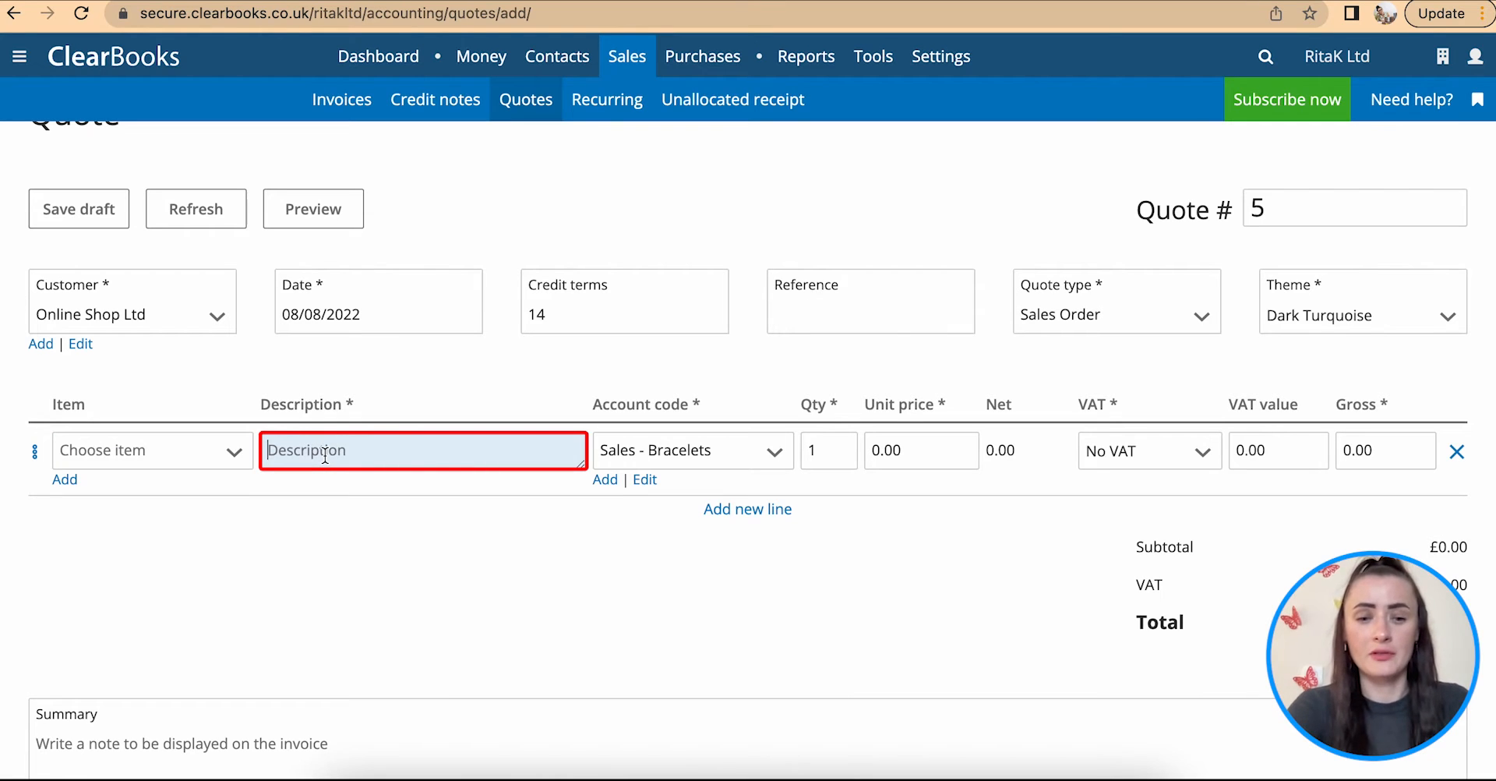
{"action": "type", "text": "Service 1"}
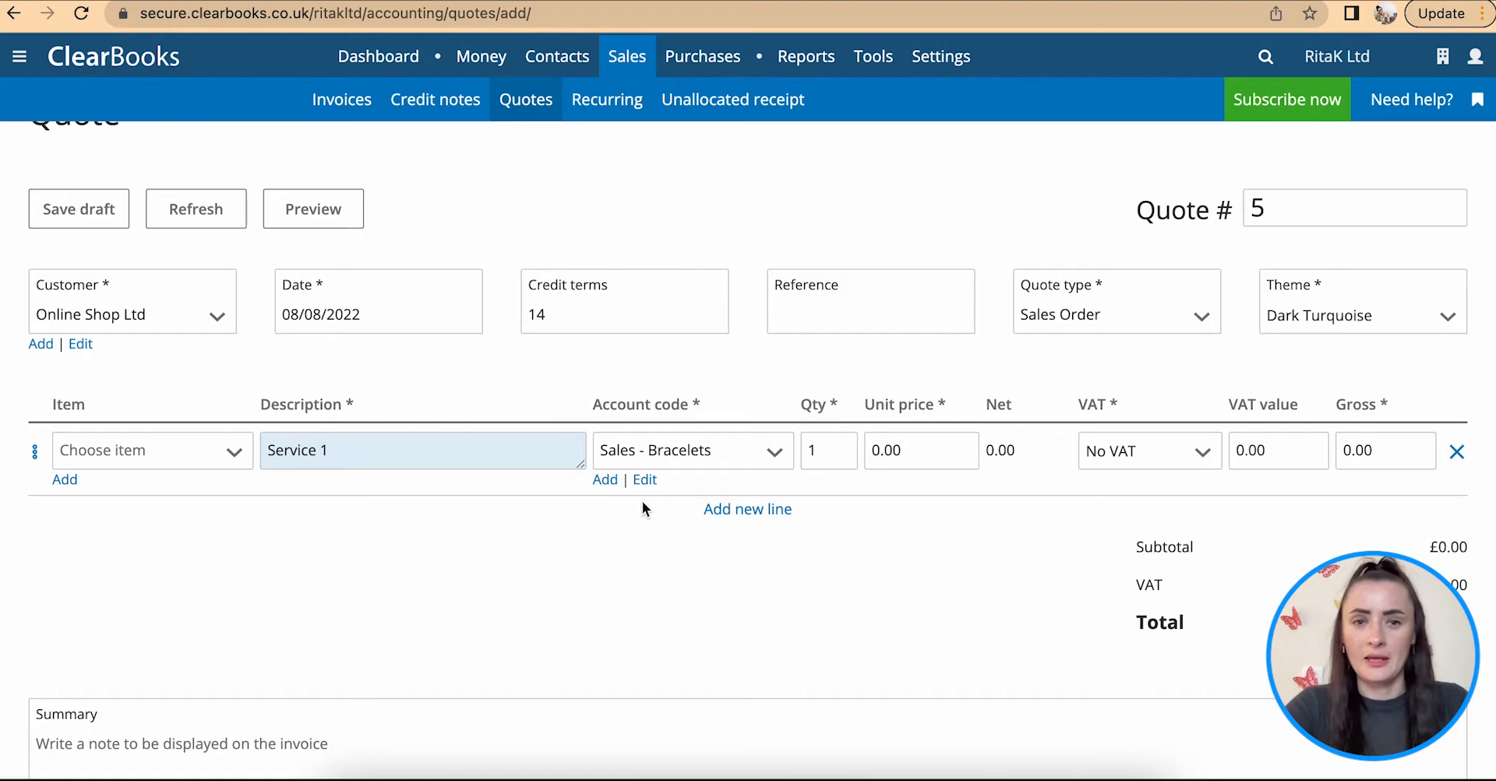
{"action": "left_click", "coordinate": [712, 451]}
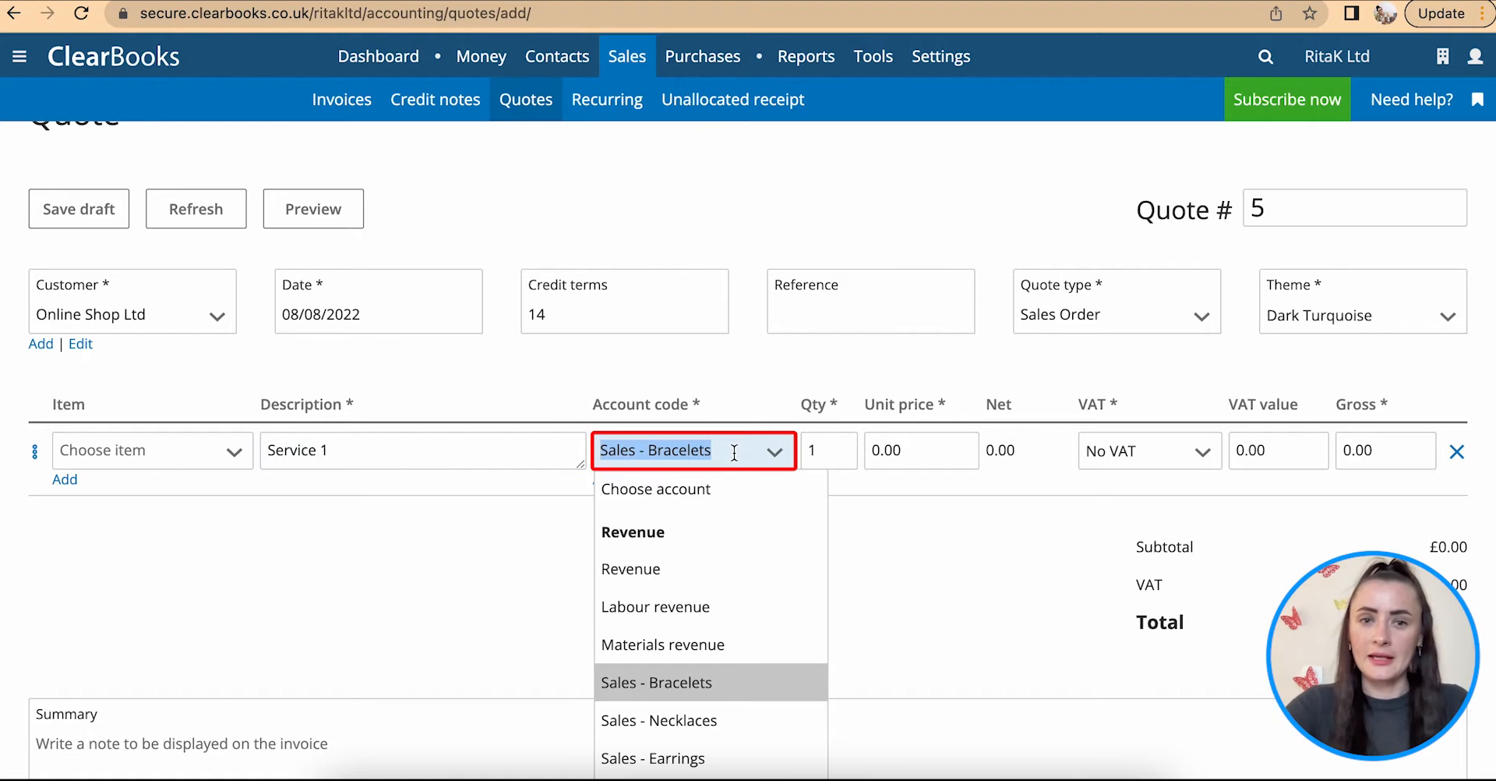
{"action": "left_click", "coordinate": [713, 581]}
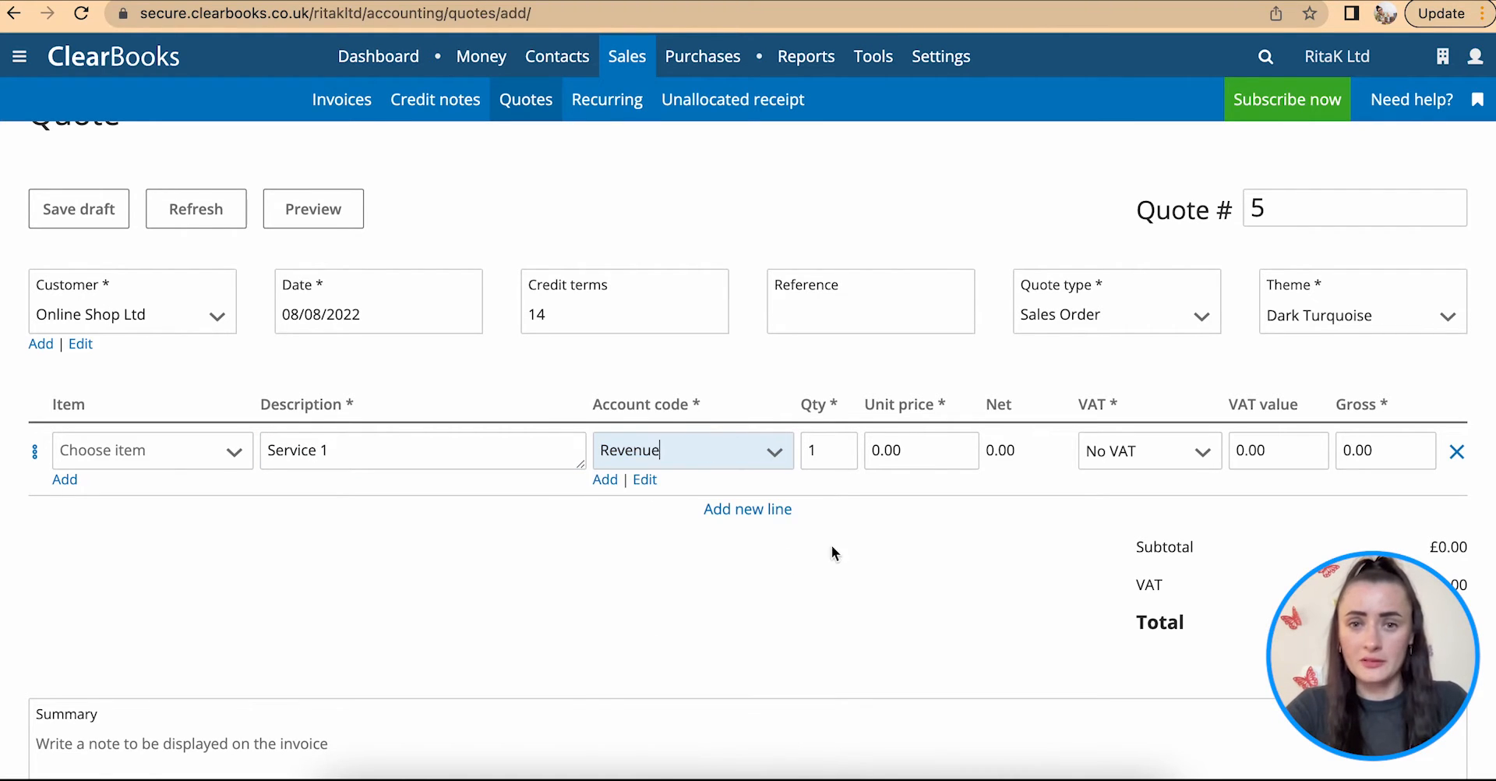
Set the Service 1 line's unit price to 1400 and leave its VAT rate at No VAT.
{"action": "left_click", "coordinate": [924, 439]}
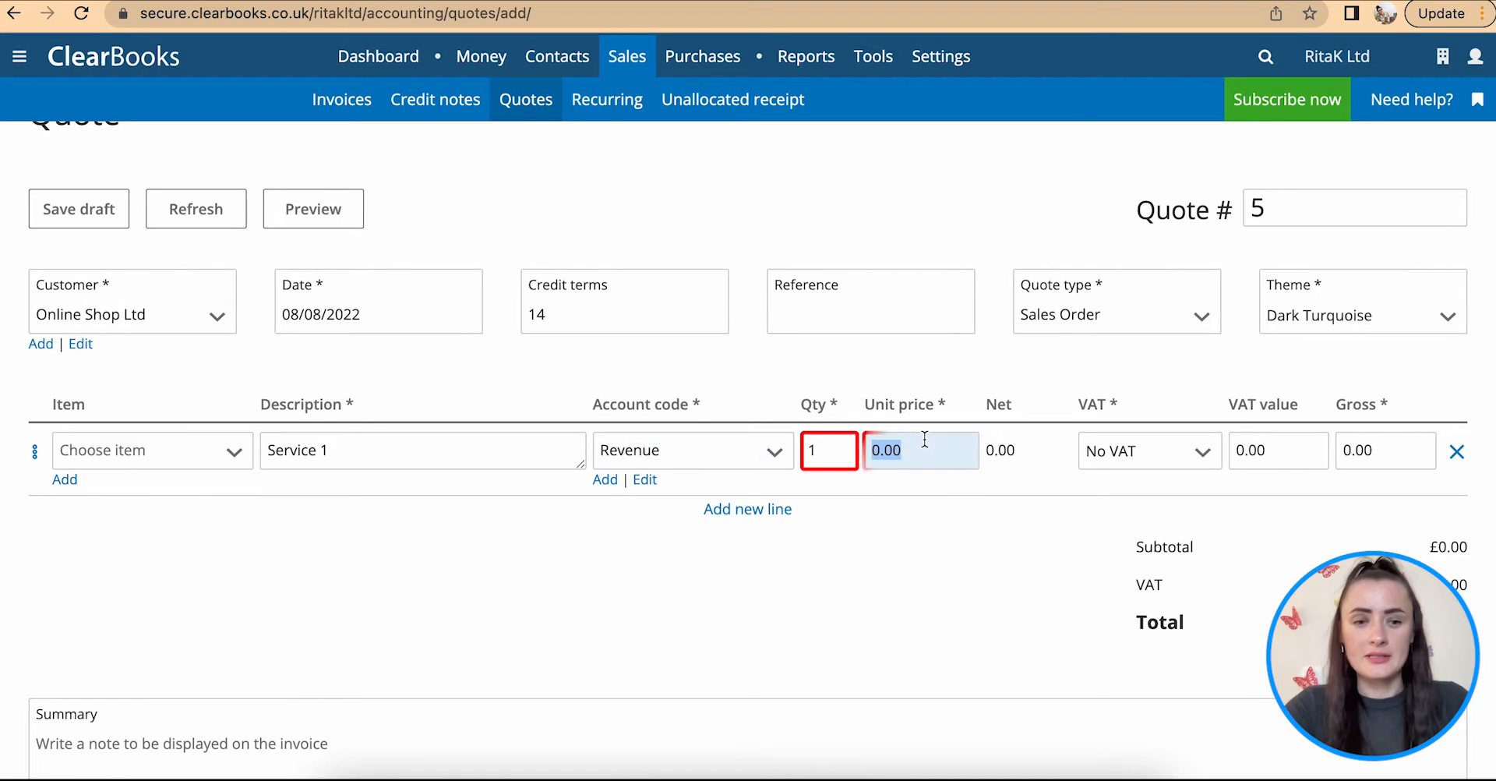
{"action": "type", "text": "1400"}
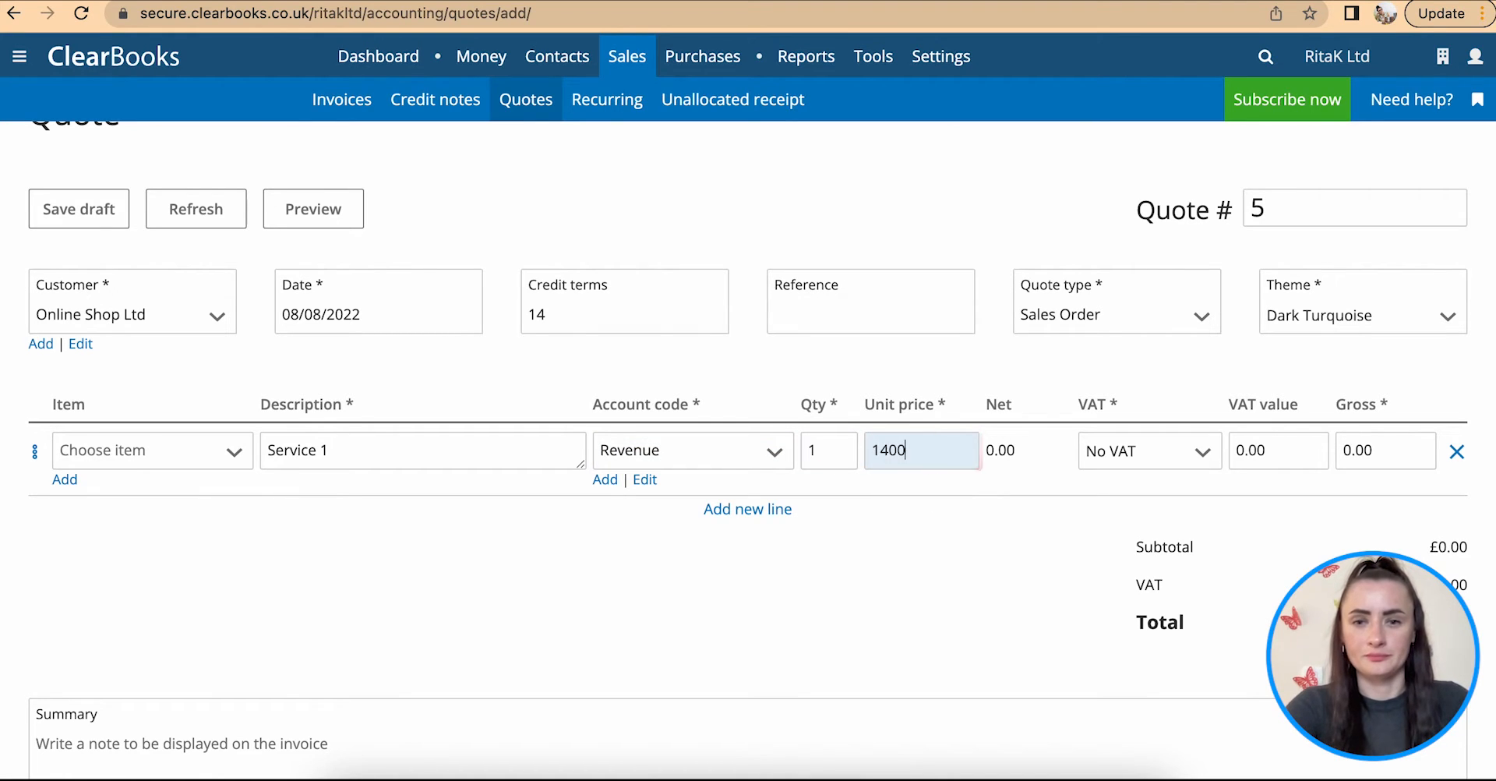
{"action": "left_click", "coordinate": [1089, 503]}
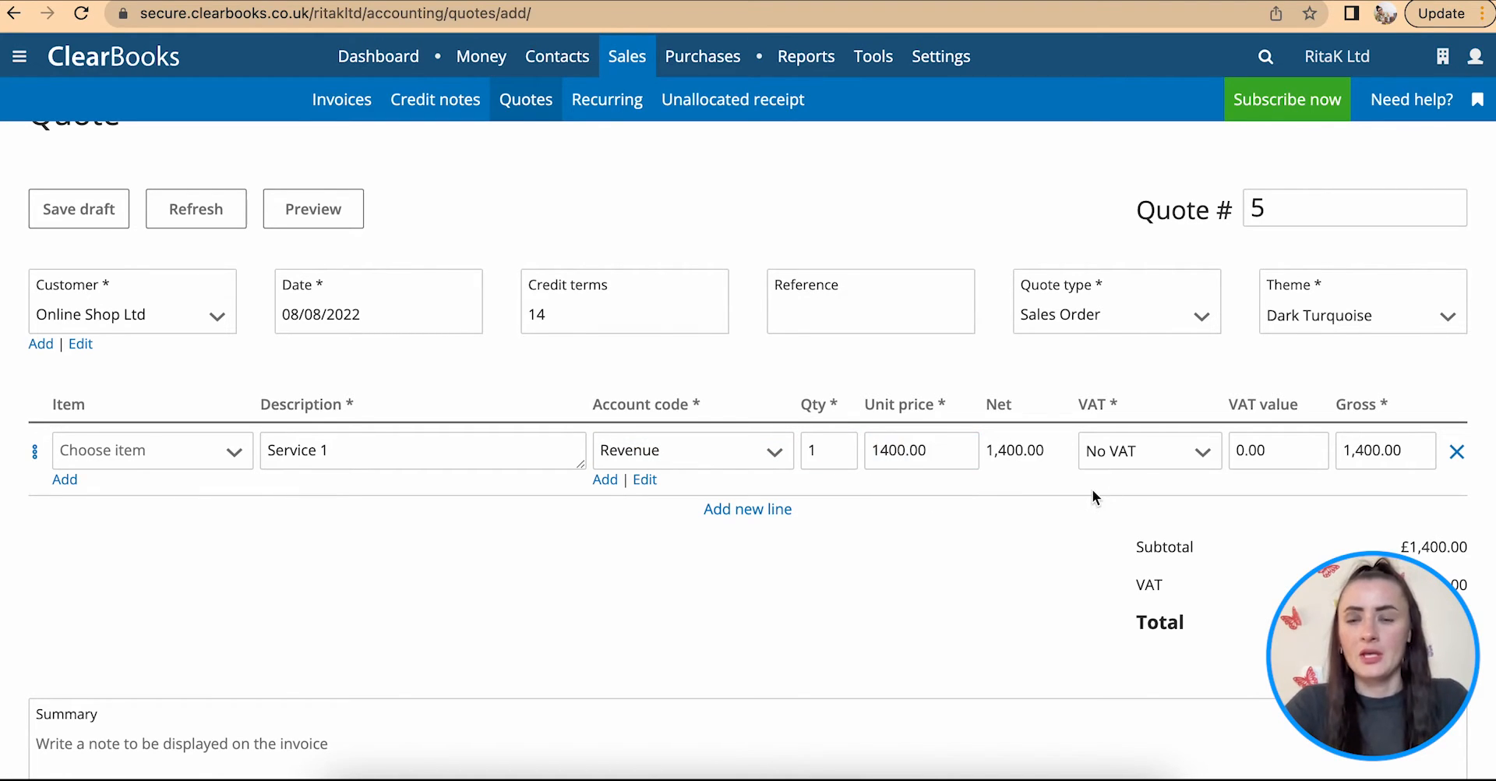
{"action": "left_click", "coordinate": [1143, 459]}
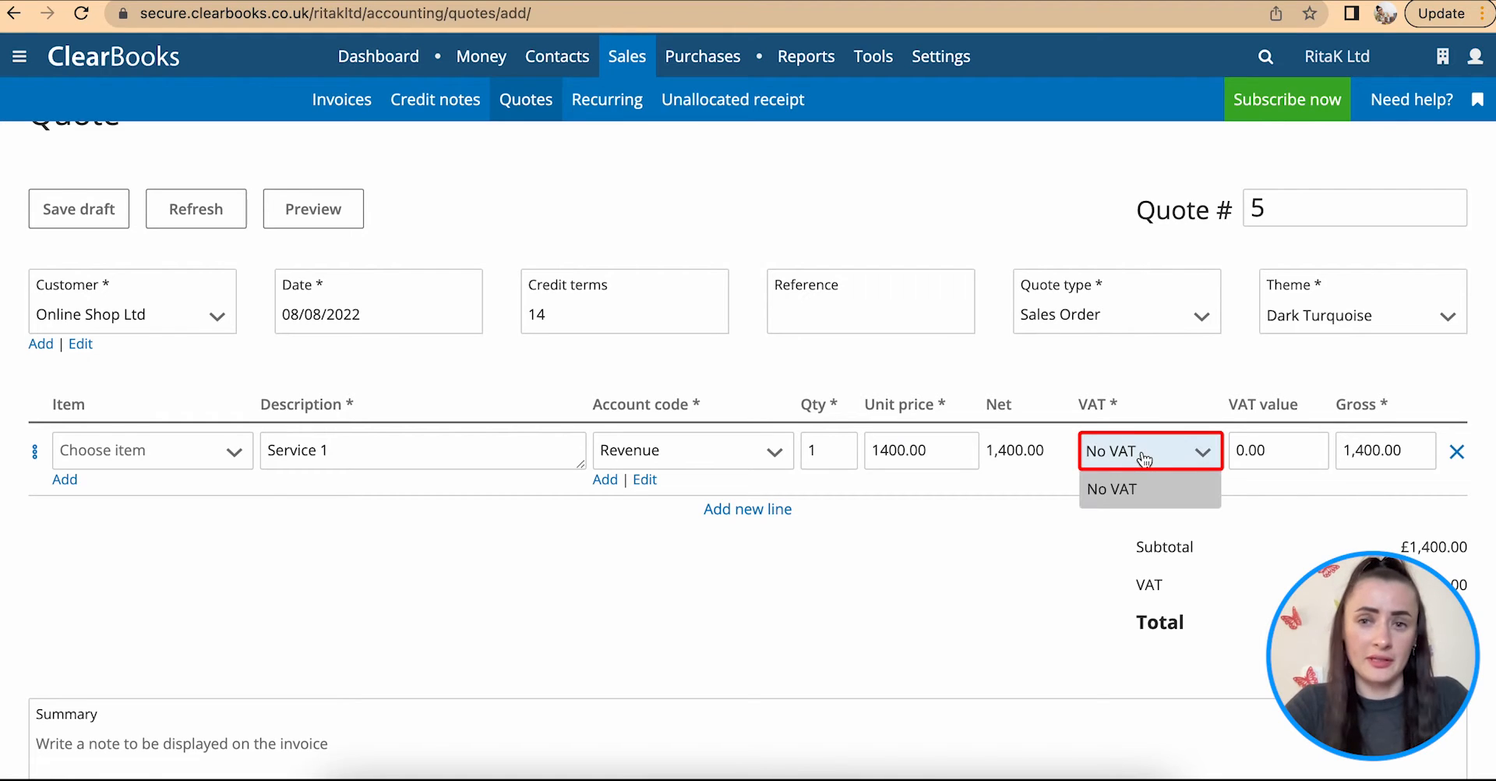
{"action": "left_click", "coordinate": [1161, 465]}
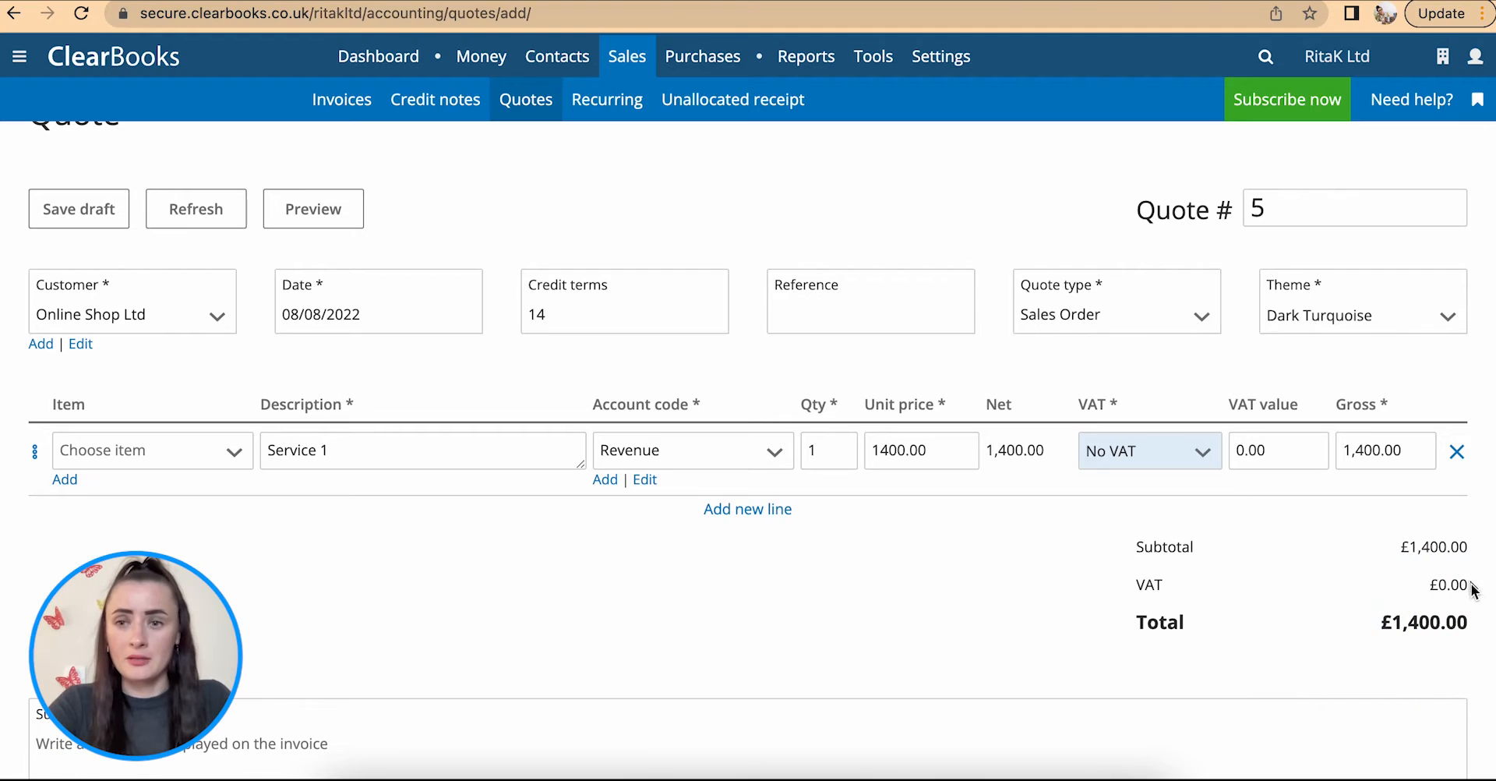
{"action": "left_click_drag", "start_coordinate": [1482, 597], "coordinate": [1401, 592]}
{"action": "left_click", "coordinate": [1400, 592]}
{"action": "scroll", "coordinate": [1400, 592], "scroll_direction": "down", "scroll_amount": 5}
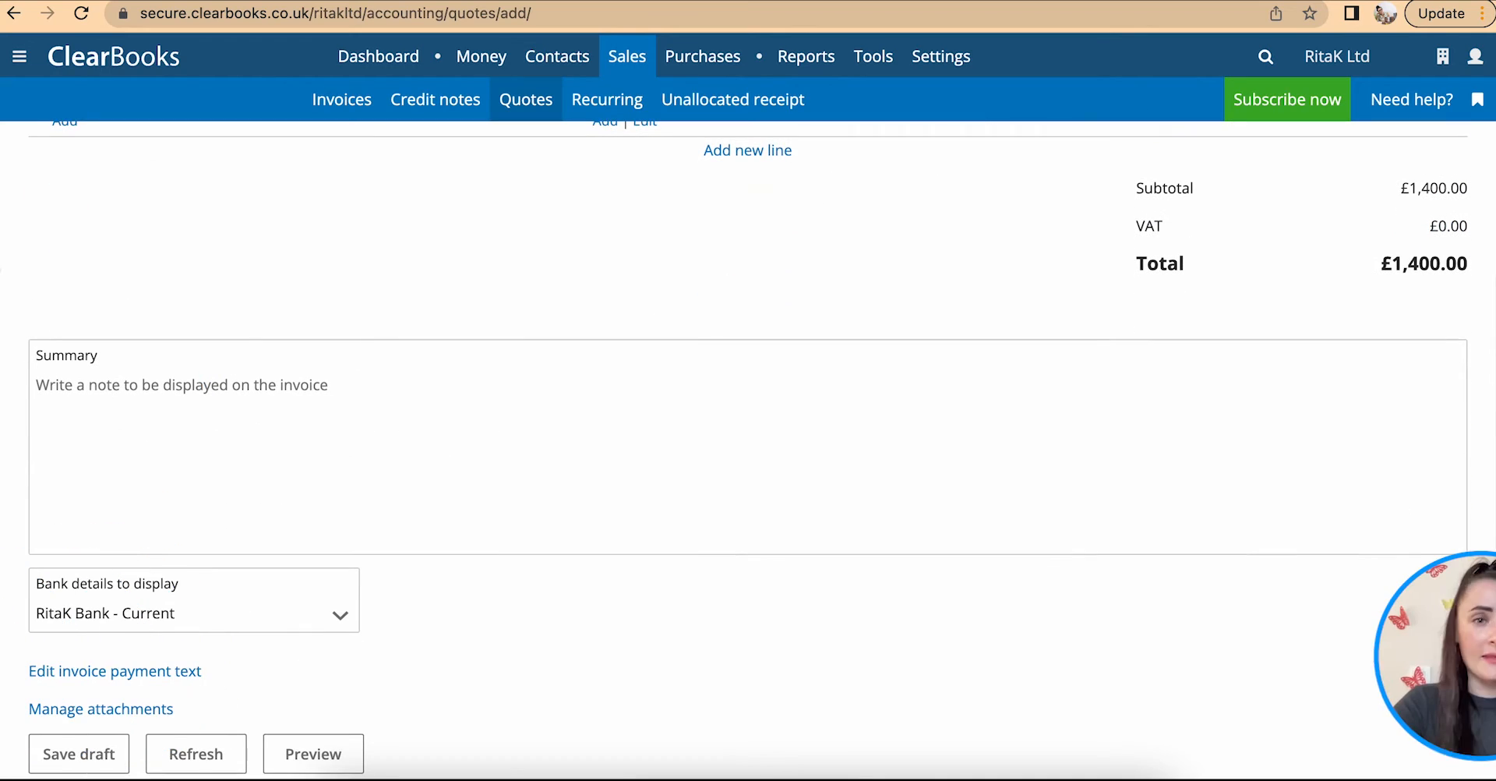
{"action": "scroll", "coordinate": [489, 346], "scroll_direction": "up", "scroll_amount": 3}
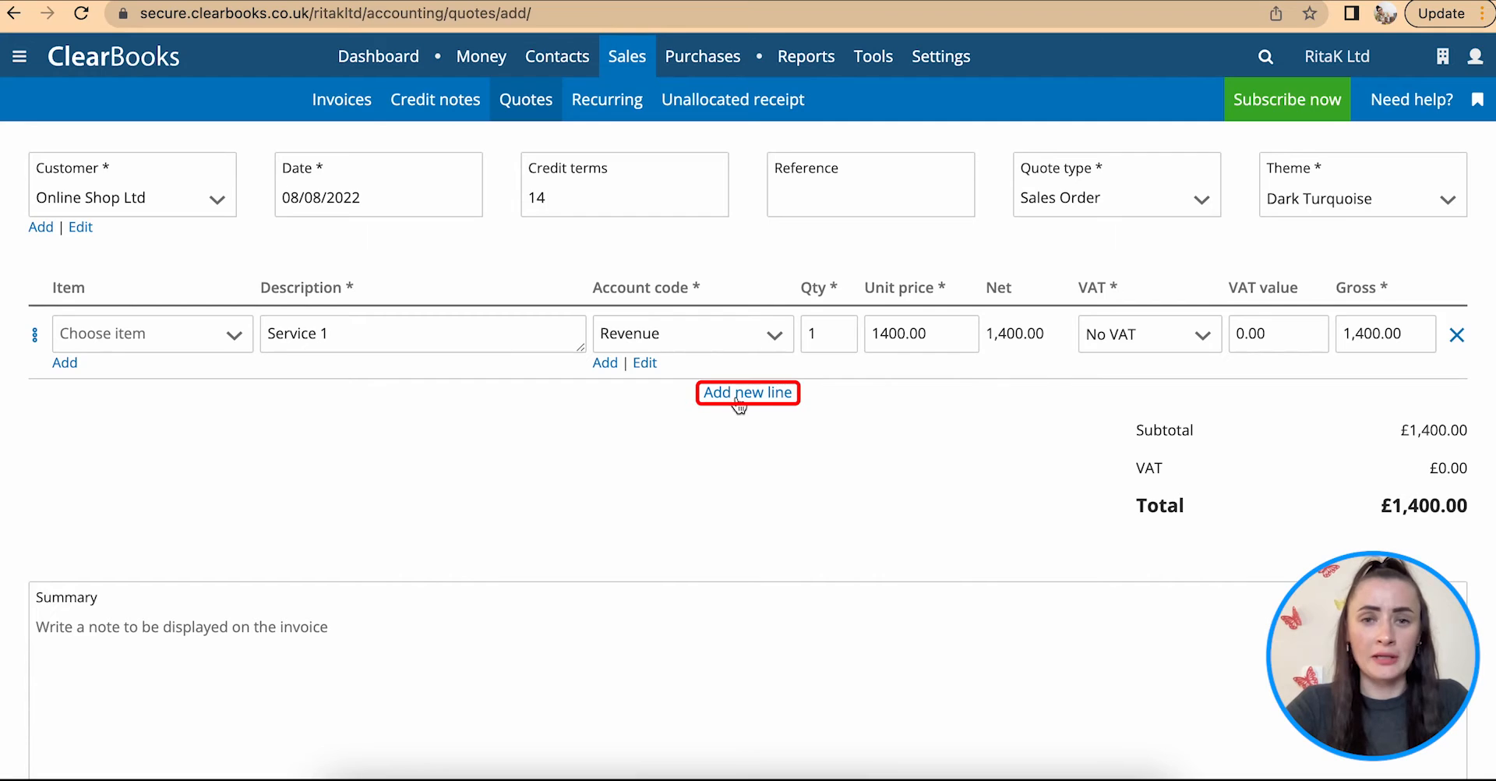
{"action": "left_click", "coordinate": [739, 400]}
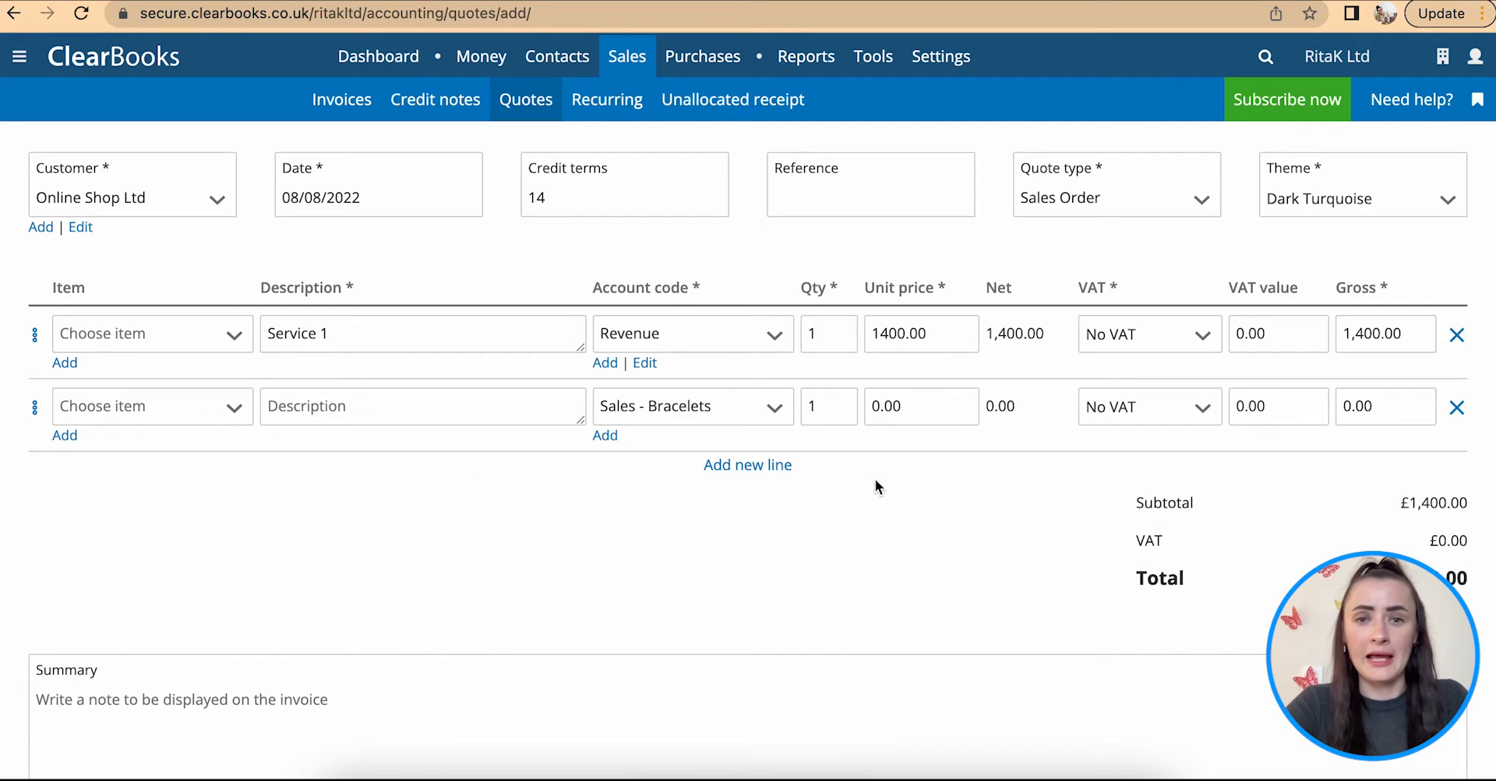
{"action": "left_click", "coordinate": [1457, 406]}
Choose RitaK Bank - Current as the bank details to display on the sales order.
{"action": "scroll", "coordinate": [806, 478], "scroll_direction": "down", "scroll_amount": 5}
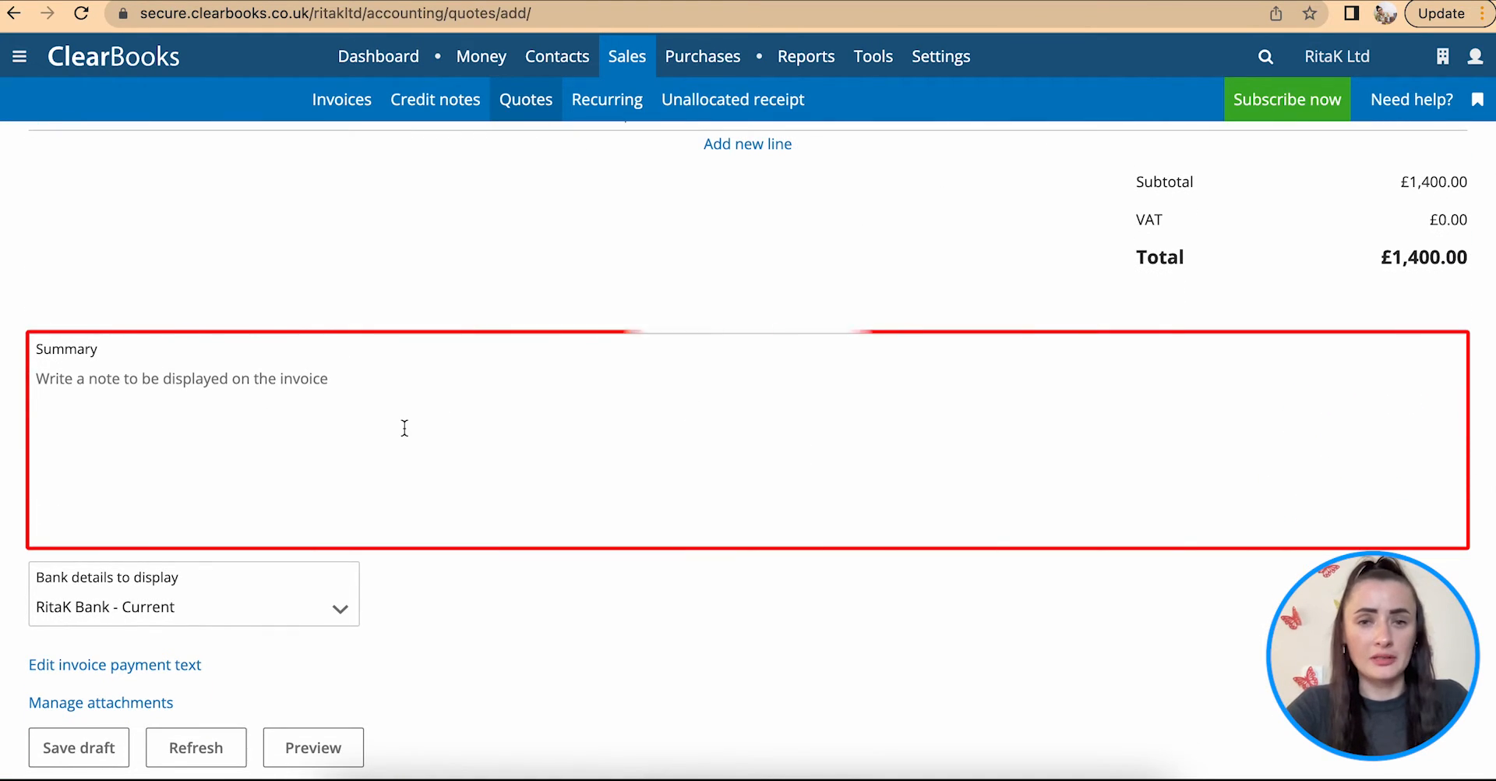
{"action": "scroll", "coordinate": [404, 428], "scroll_direction": "down", "scroll_amount": 3}
{"action": "scroll", "coordinate": [374, 421], "scroll_direction": "down", "scroll_amount": 1}
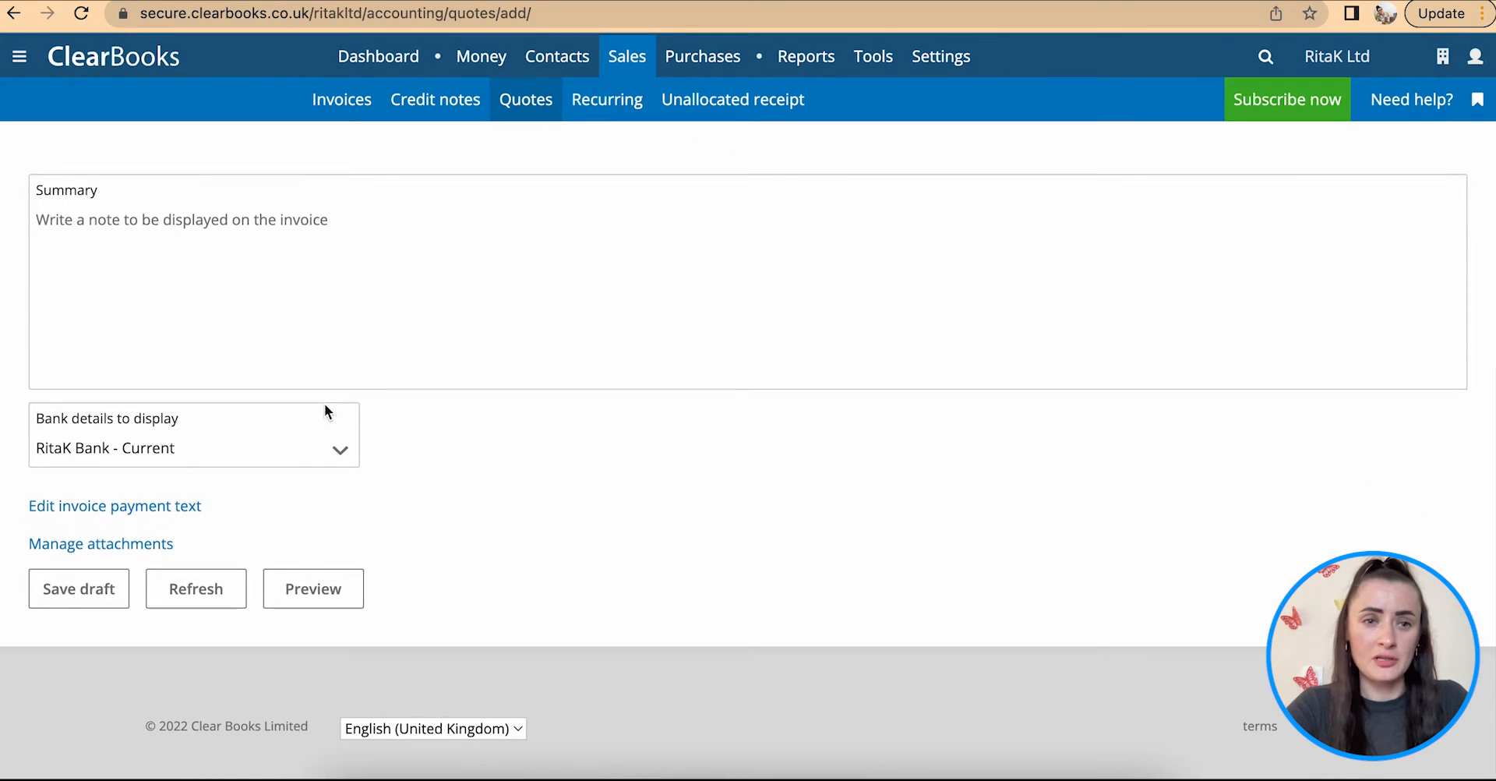
{"action": "left_click", "coordinate": [345, 450]}
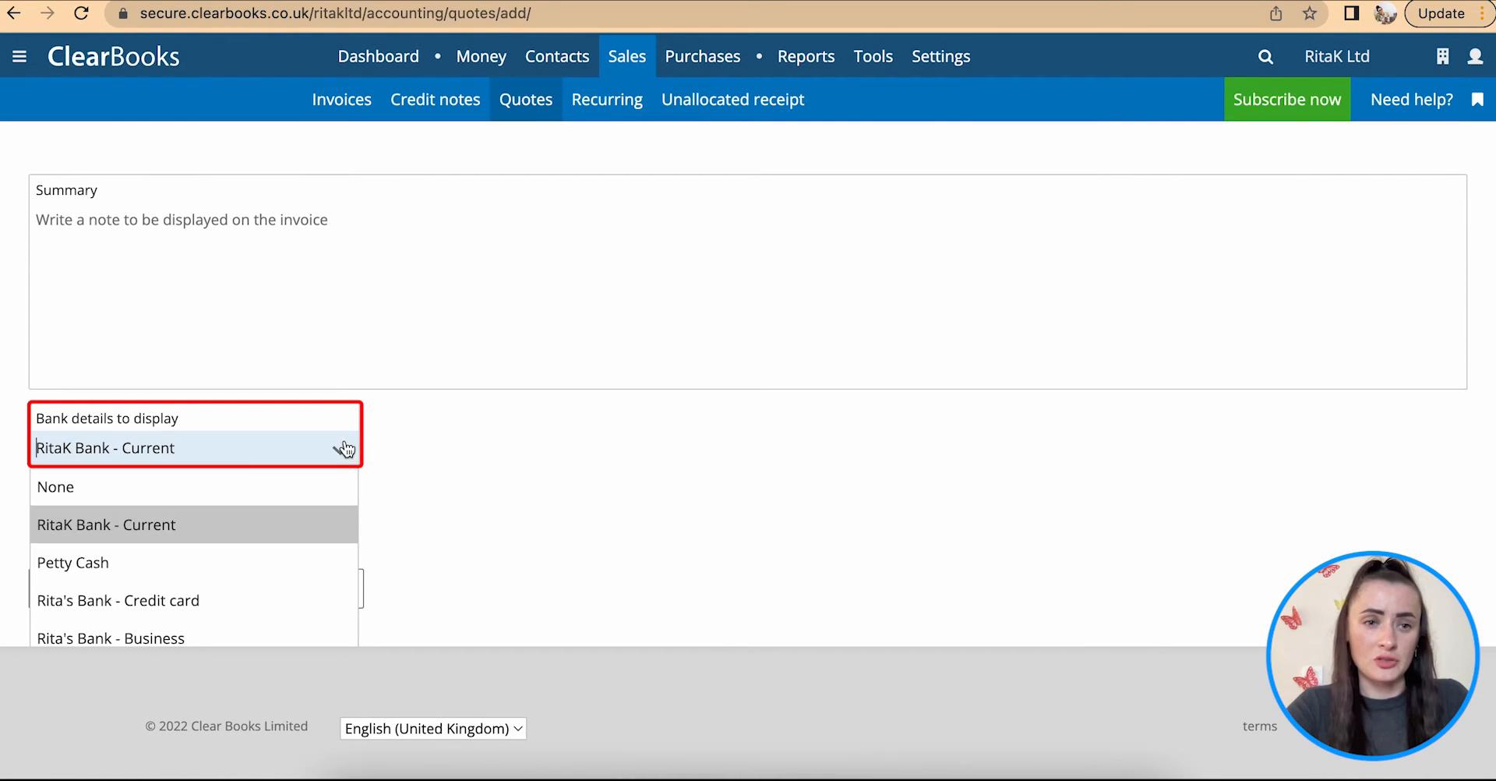
{"action": "left_click", "coordinate": [160, 533]}
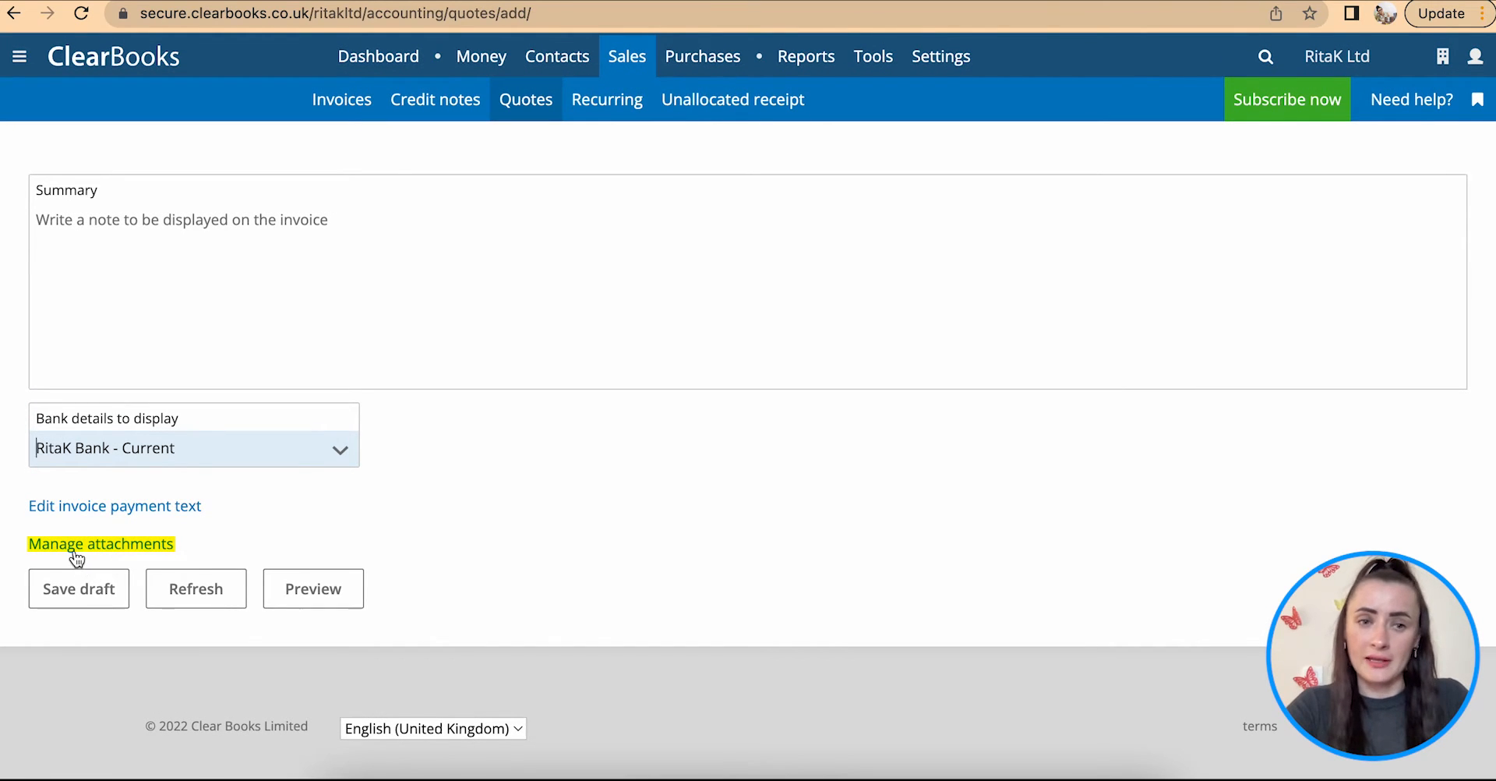
Preview the draft sales order and check the full page from header to footer.
{"action": "left_click", "coordinate": [318, 589]}
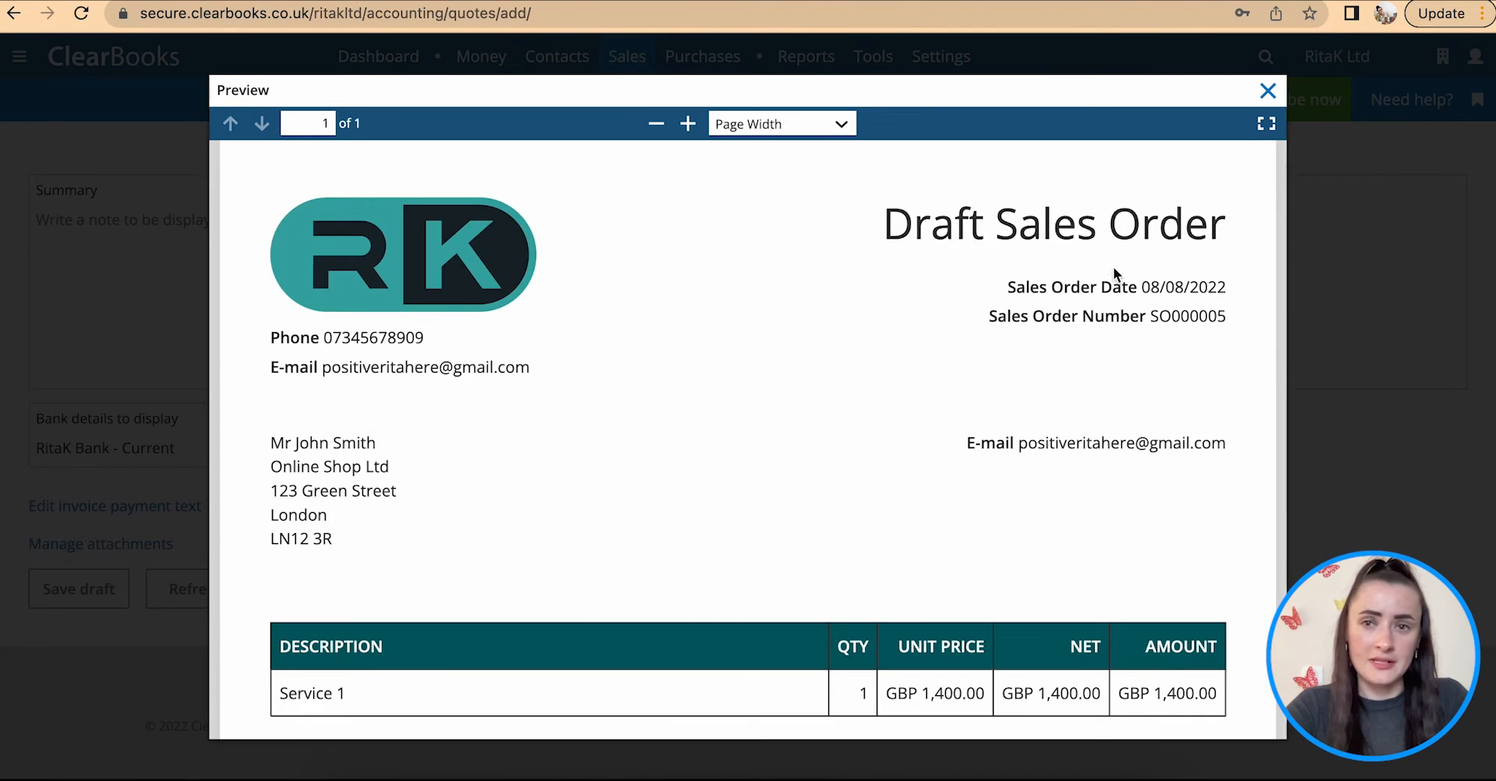
{"action": "scroll", "coordinate": [1214, 379], "scroll_direction": "down", "scroll_amount": 4}
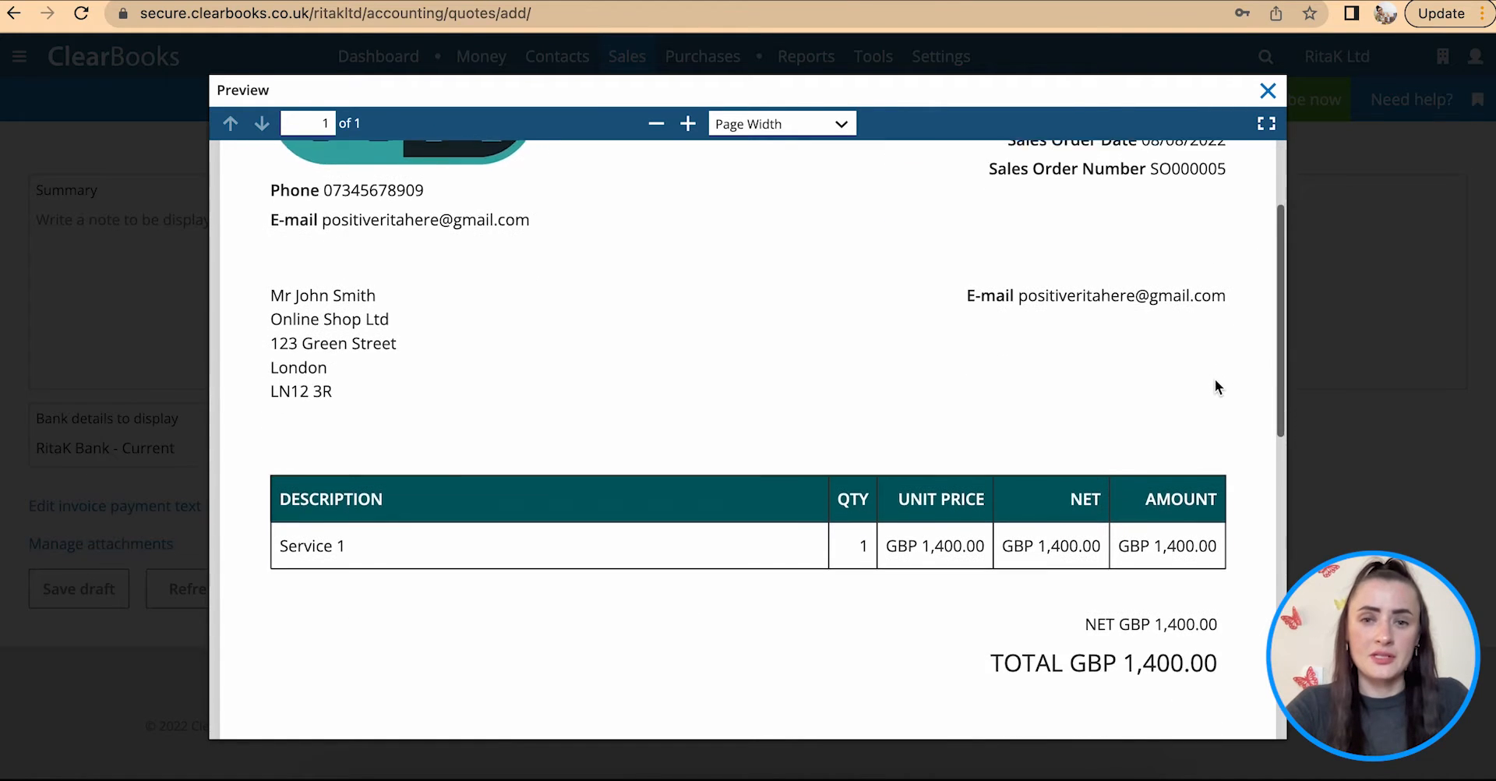
{"action": "scroll", "coordinate": [1214, 372], "scroll_direction": "down", "scroll_amount": 5}
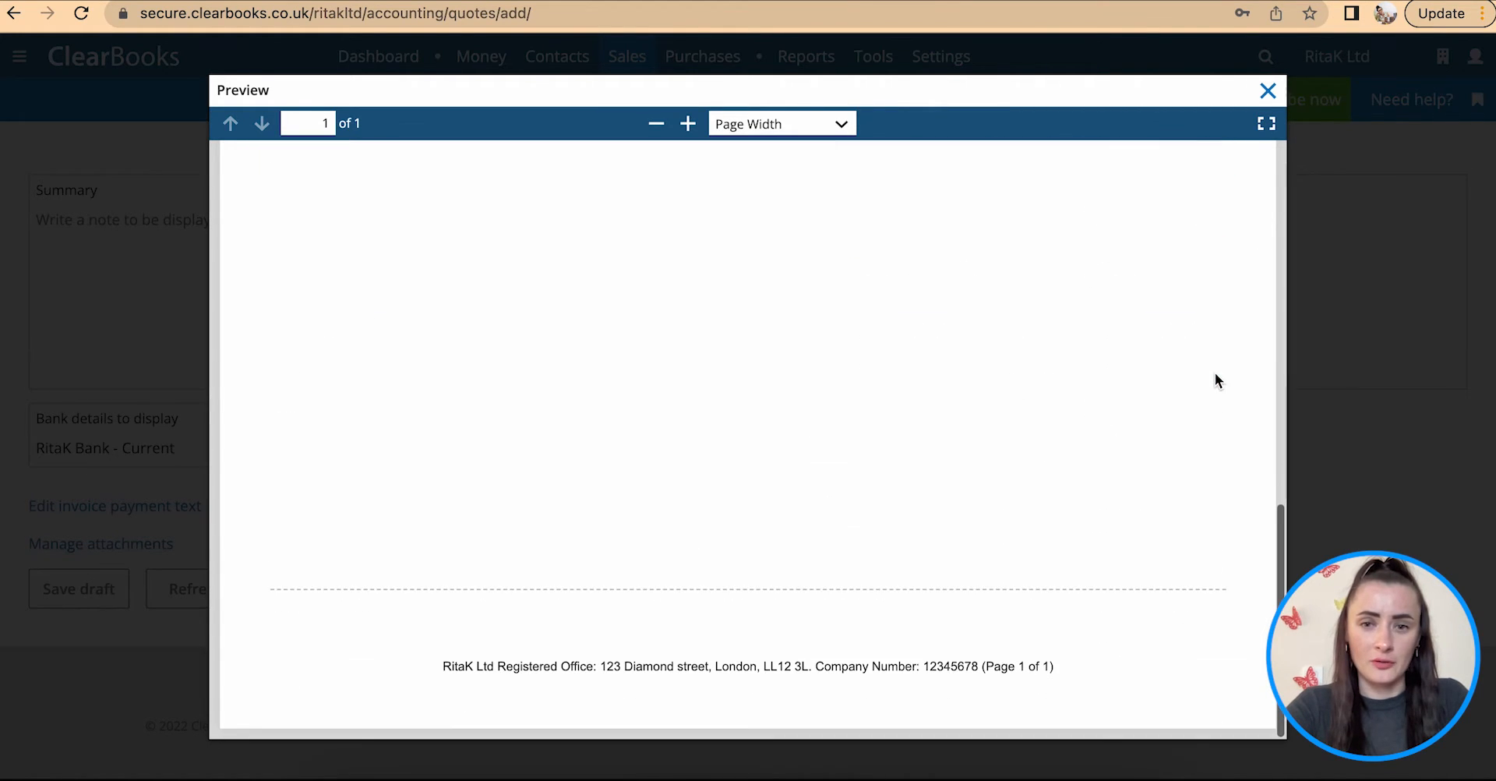
{"action": "scroll", "coordinate": [1065, 357], "scroll_direction": "up", "scroll_amount": 2}
{"action": "scroll", "coordinate": [1063, 360], "scroll_direction": "up", "scroll_amount": 7}
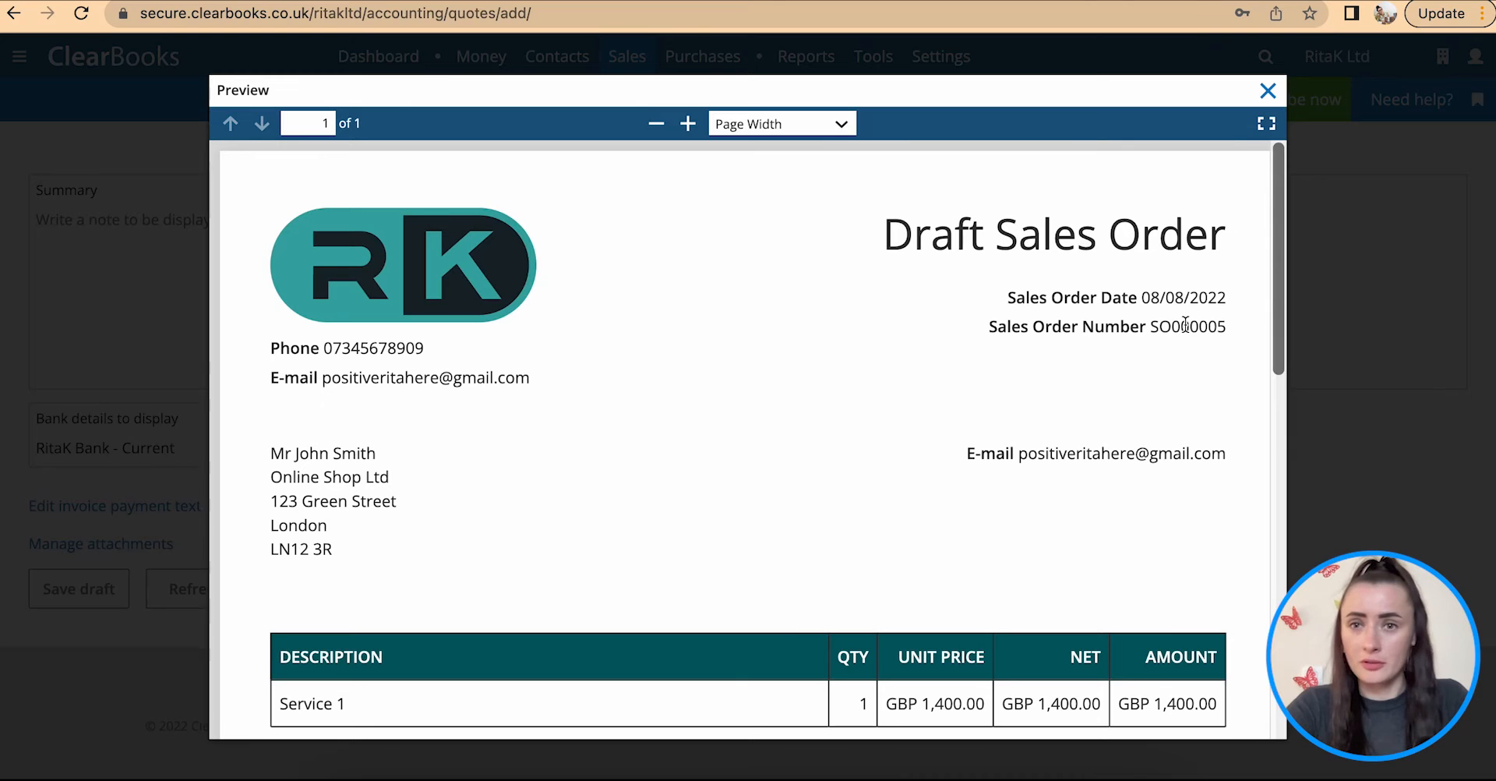
Close the sales order preview and save the Online Shop Ltd sales order as a draft.
{"action": "left_click", "coordinate": [1267, 92]}
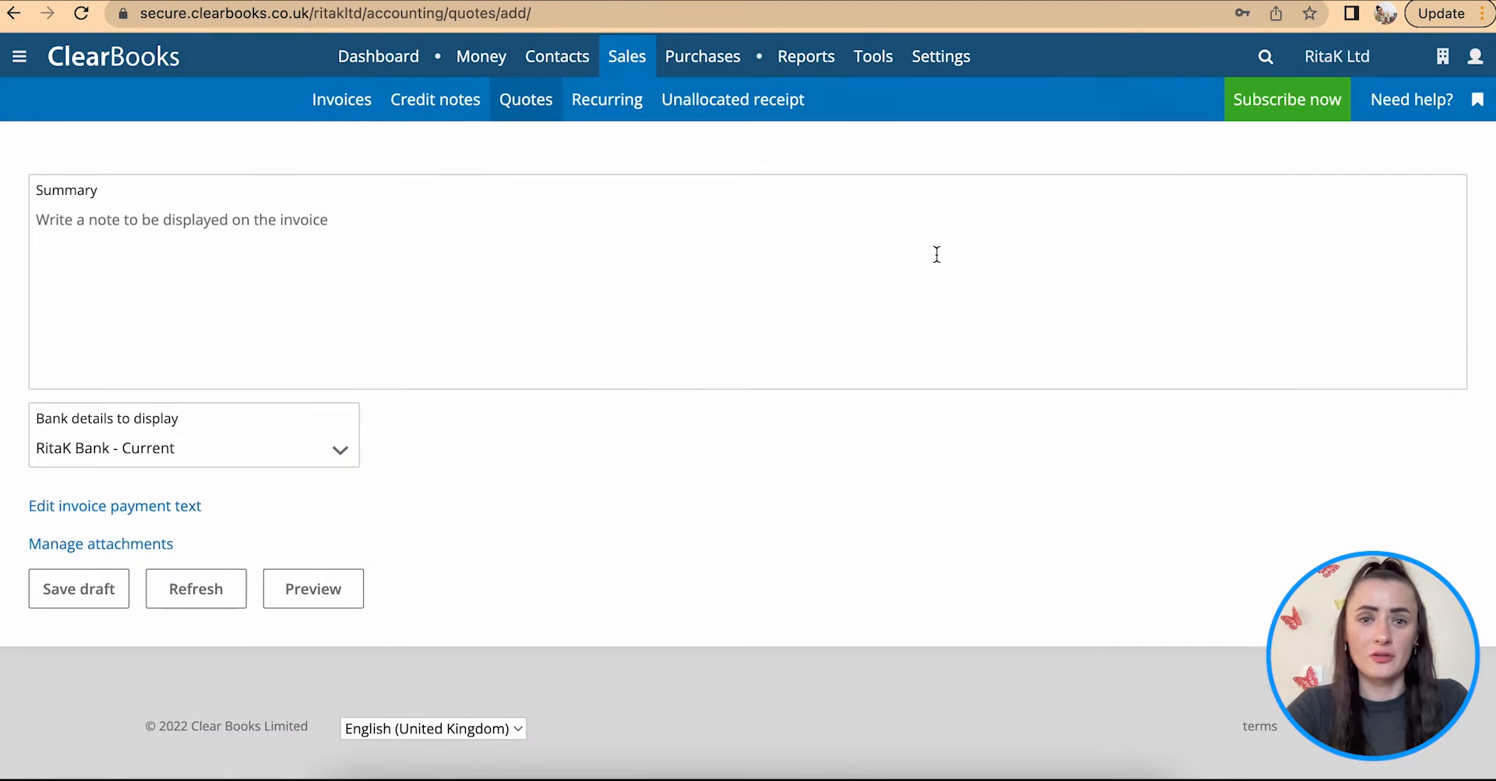
{"action": "scroll", "coordinate": [795, 377], "scroll_direction": "up", "scroll_amount": 1}
{"action": "scroll", "coordinate": [567, 408], "scroll_direction": "down", "scroll_amount": 1}
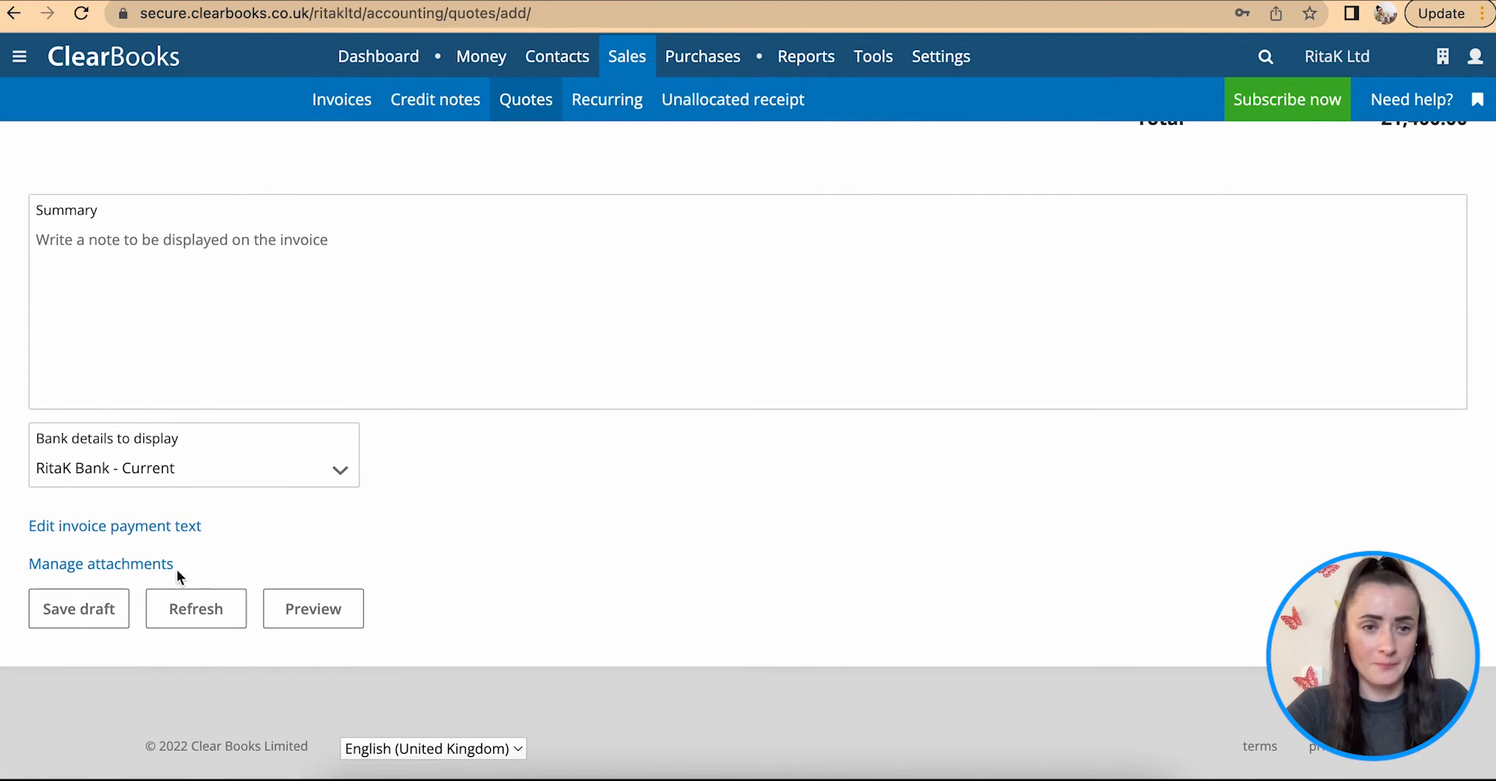
{"action": "left_click", "coordinate": [186, 598]}
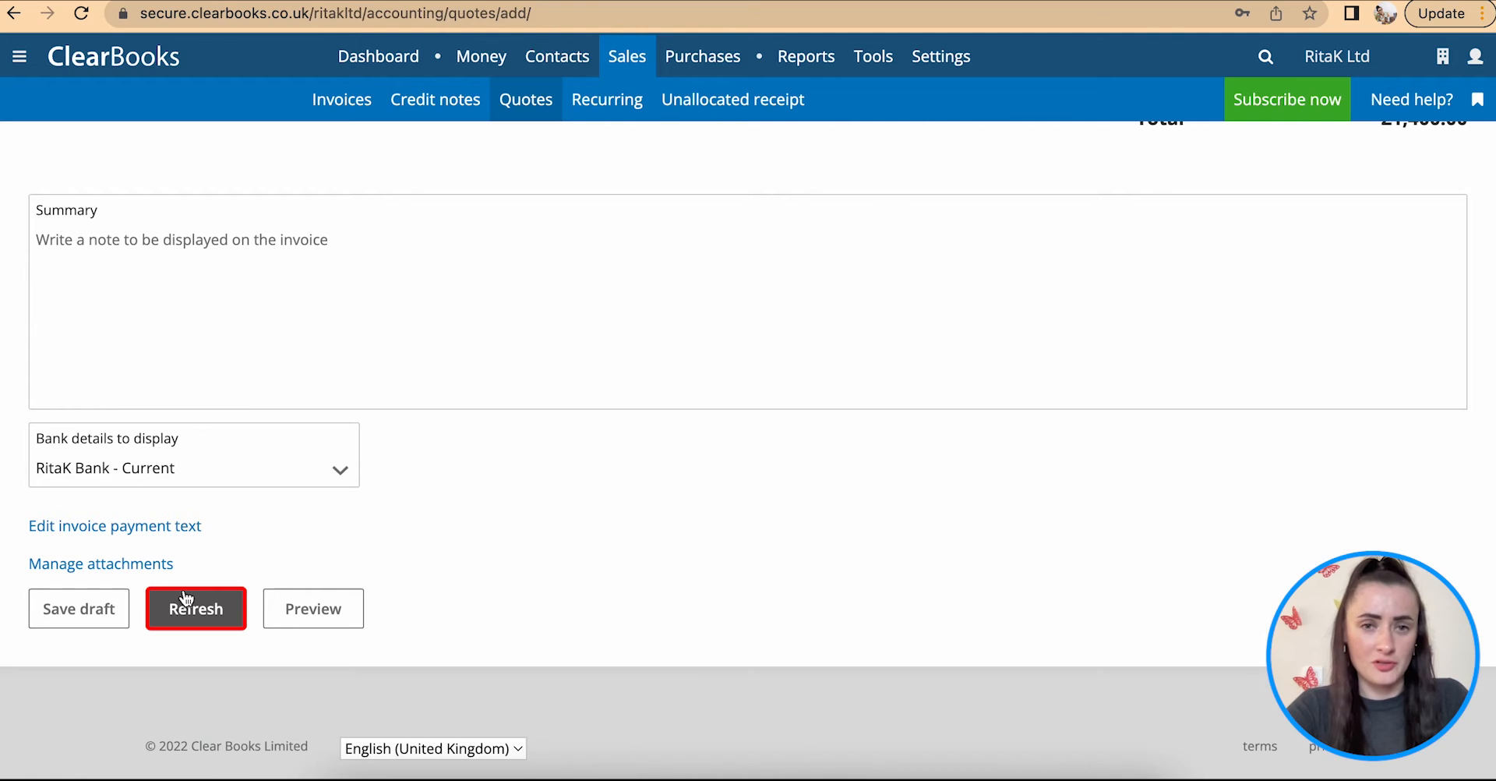
{"action": "left_click", "coordinate": [79, 617]}
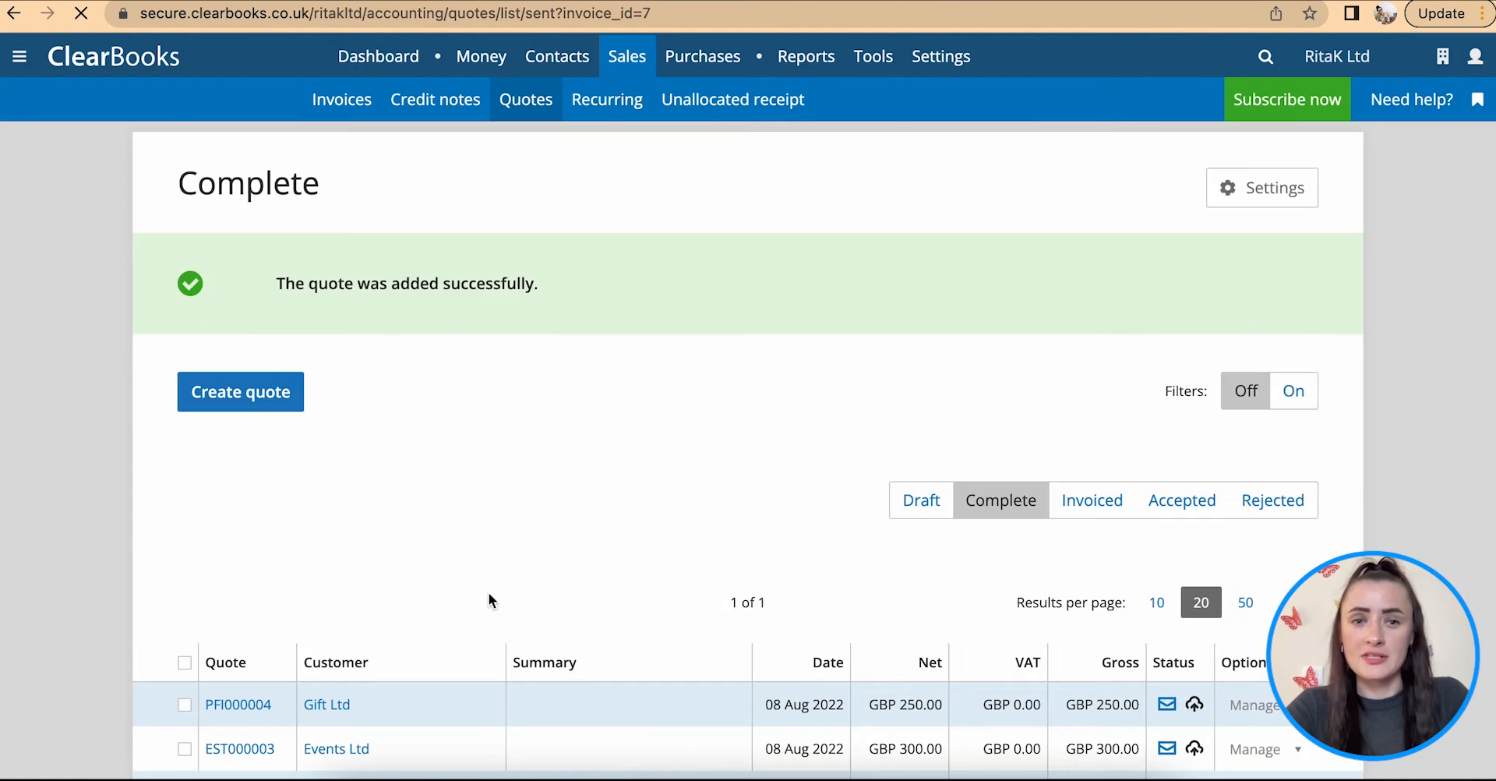
Find the Online Shop Ltd sales order among the draft quotes and mark it complete.
{"action": "scroll", "coordinate": [752, 572], "scroll_direction": "down", "scroll_amount": 2}
{"action": "left_click", "coordinate": [927, 358]}
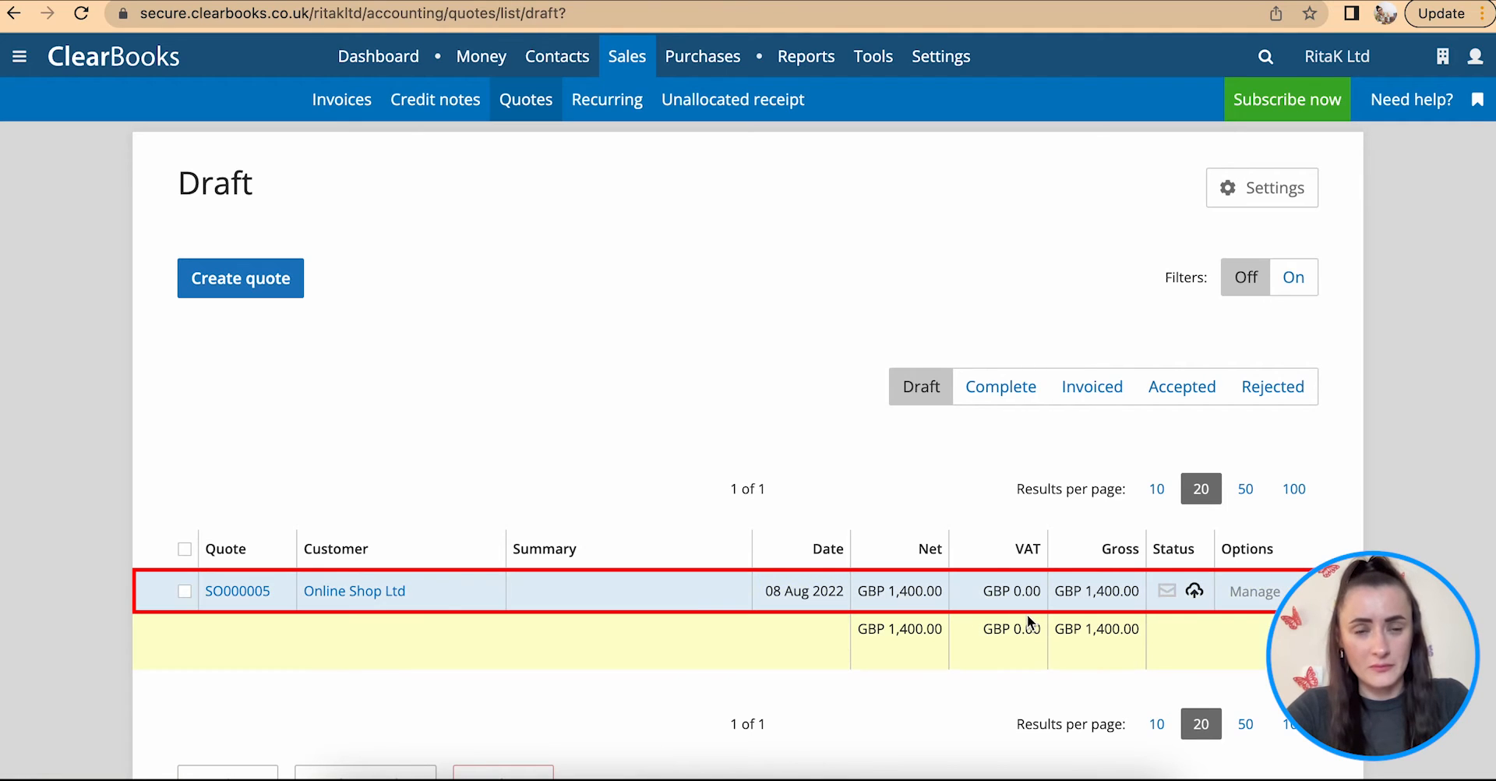
{"action": "scroll", "coordinate": [1027, 616], "scroll_direction": "down", "scroll_amount": 1}
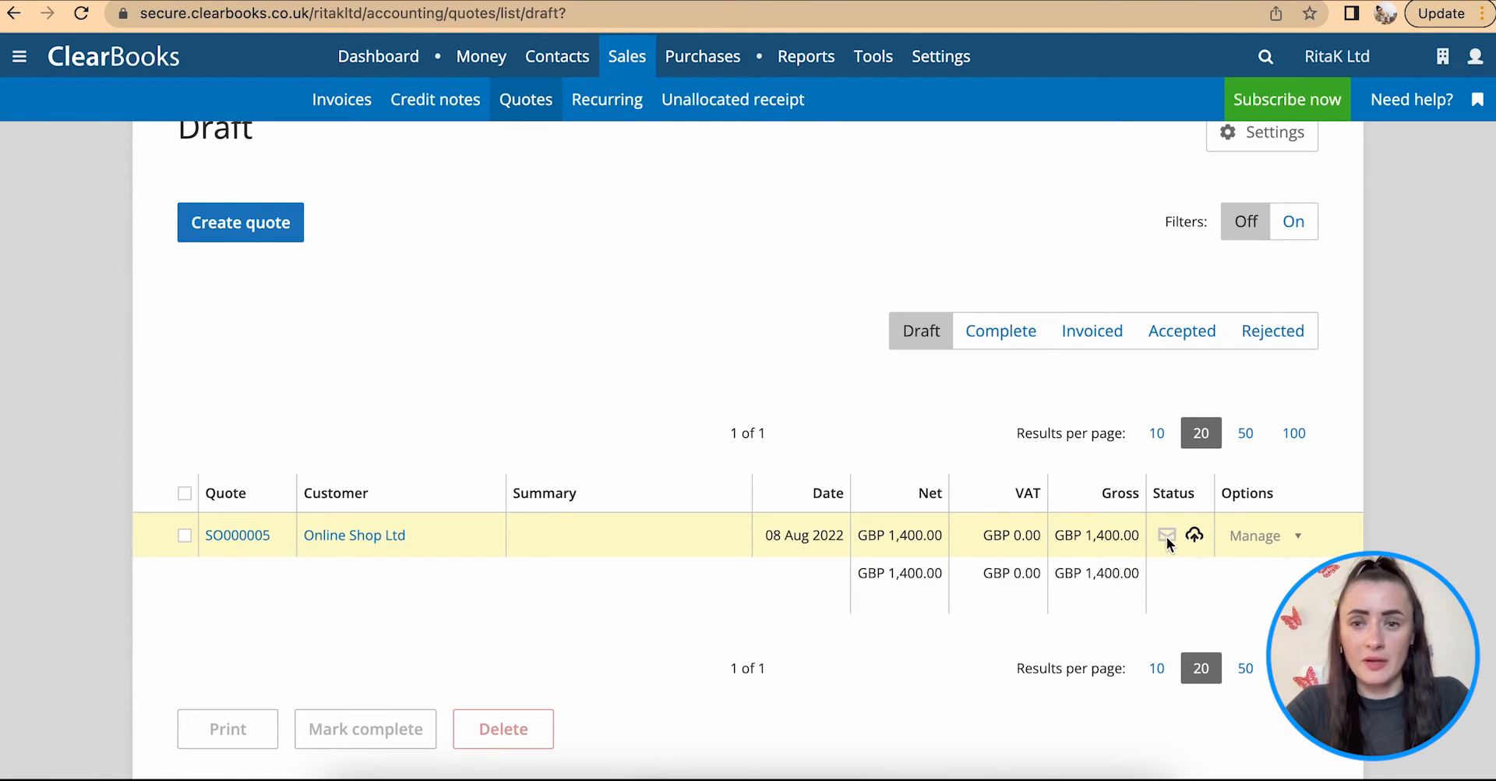
{"action": "scroll", "coordinate": [1245, 543], "scroll_direction": "down", "scroll_amount": 1}
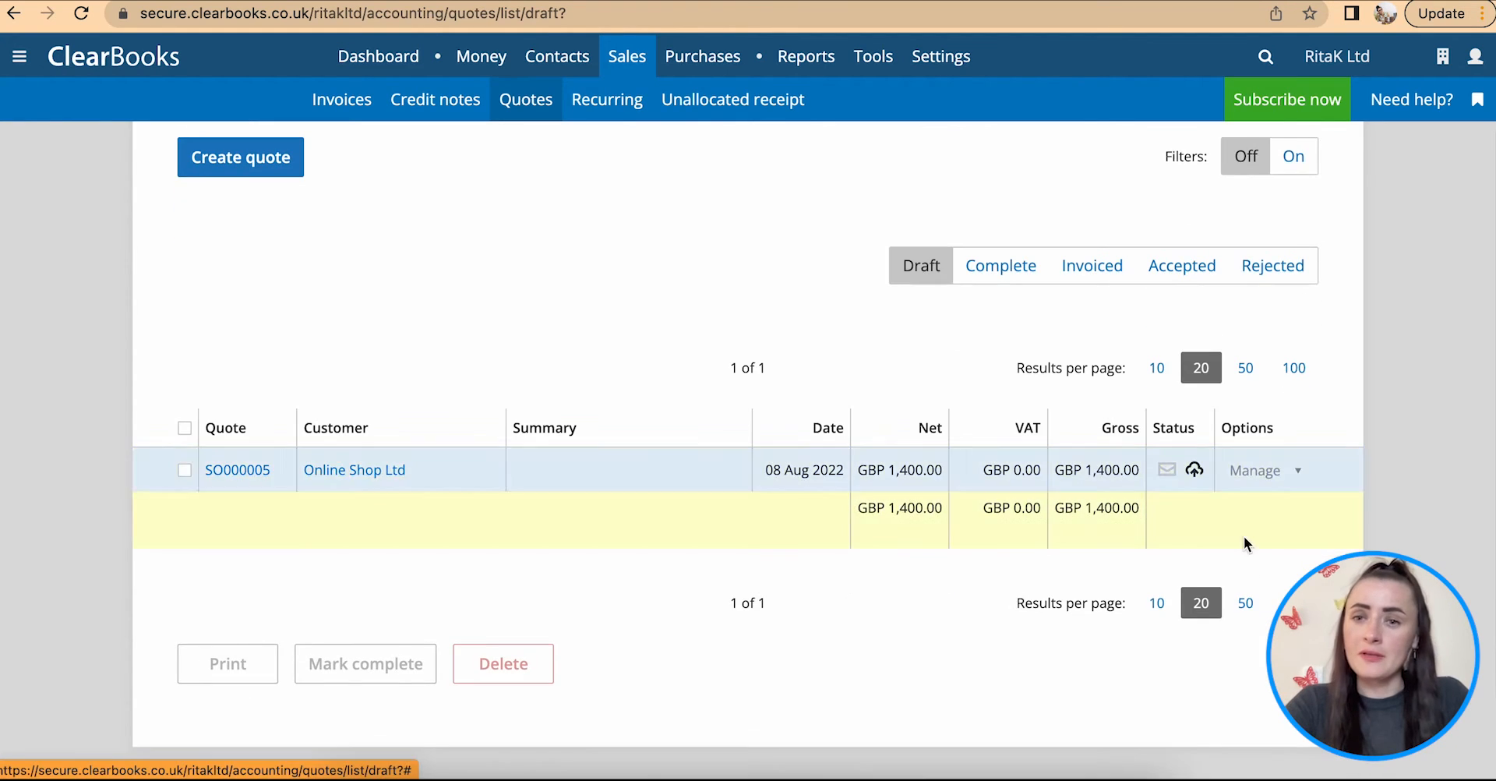
{"action": "left_click", "coordinate": [1276, 475]}
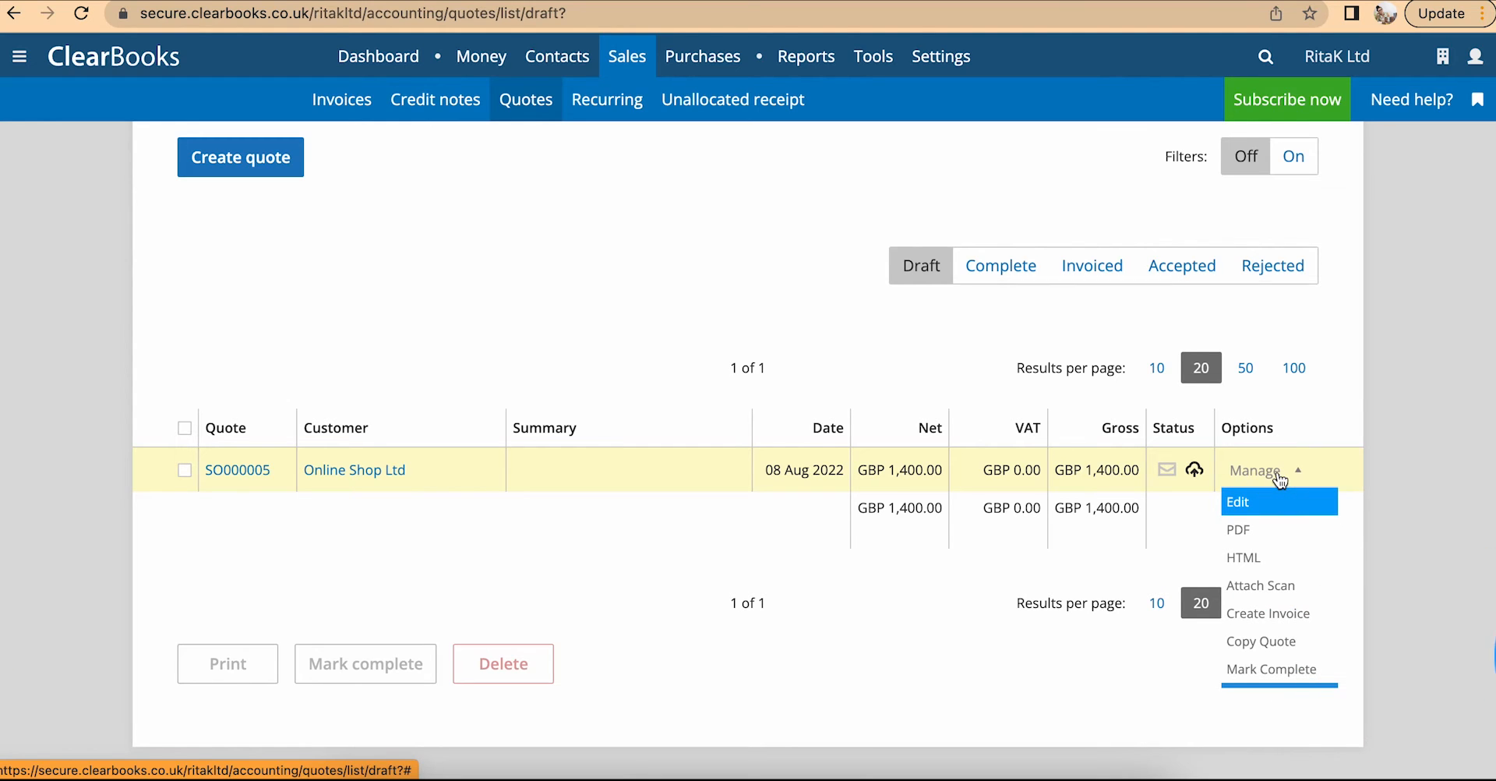
{"action": "scroll", "coordinate": [1240, 467], "scroll_direction": "down", "scroll_amount": 1}
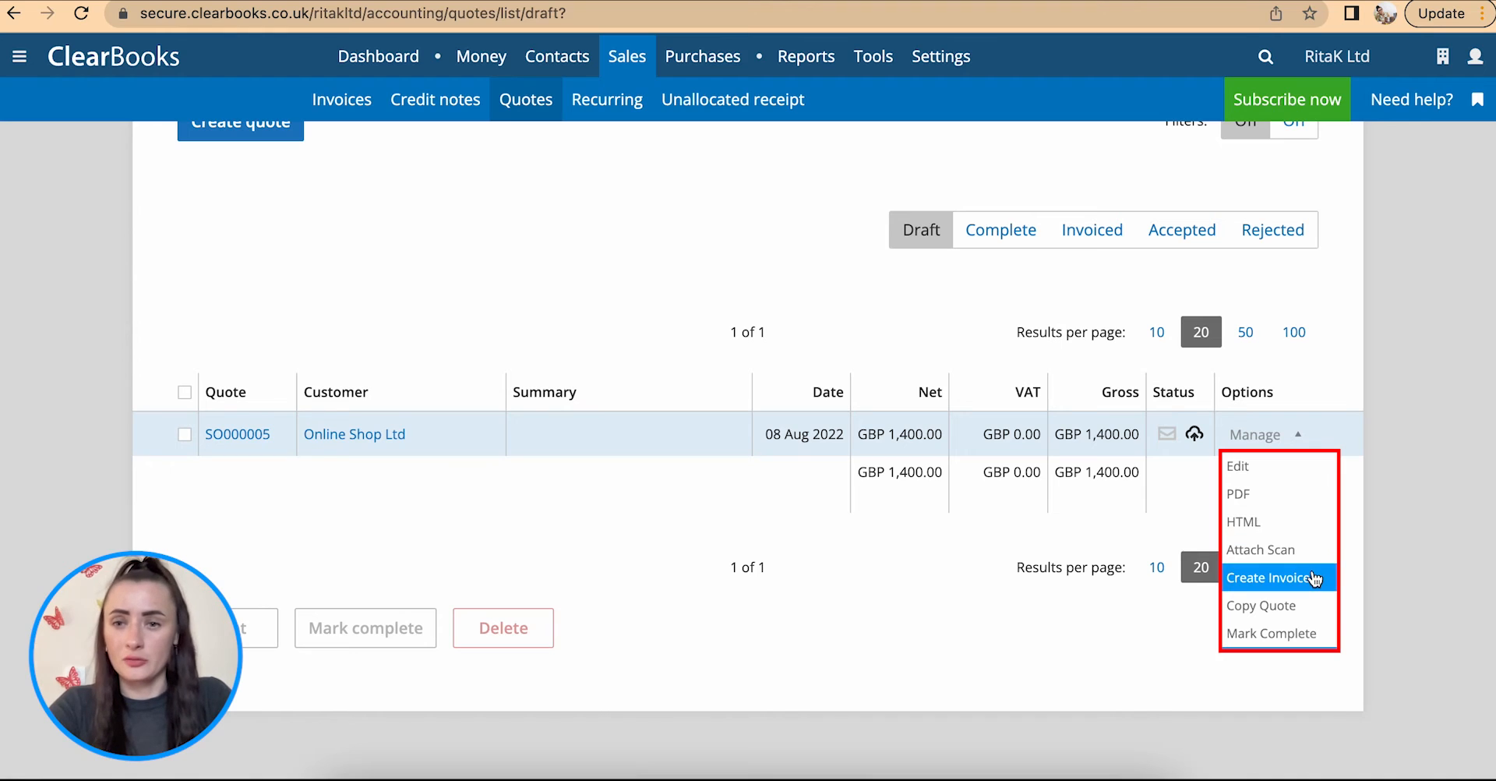
{"action": "left_click", "coordinate": [1287, 638]}
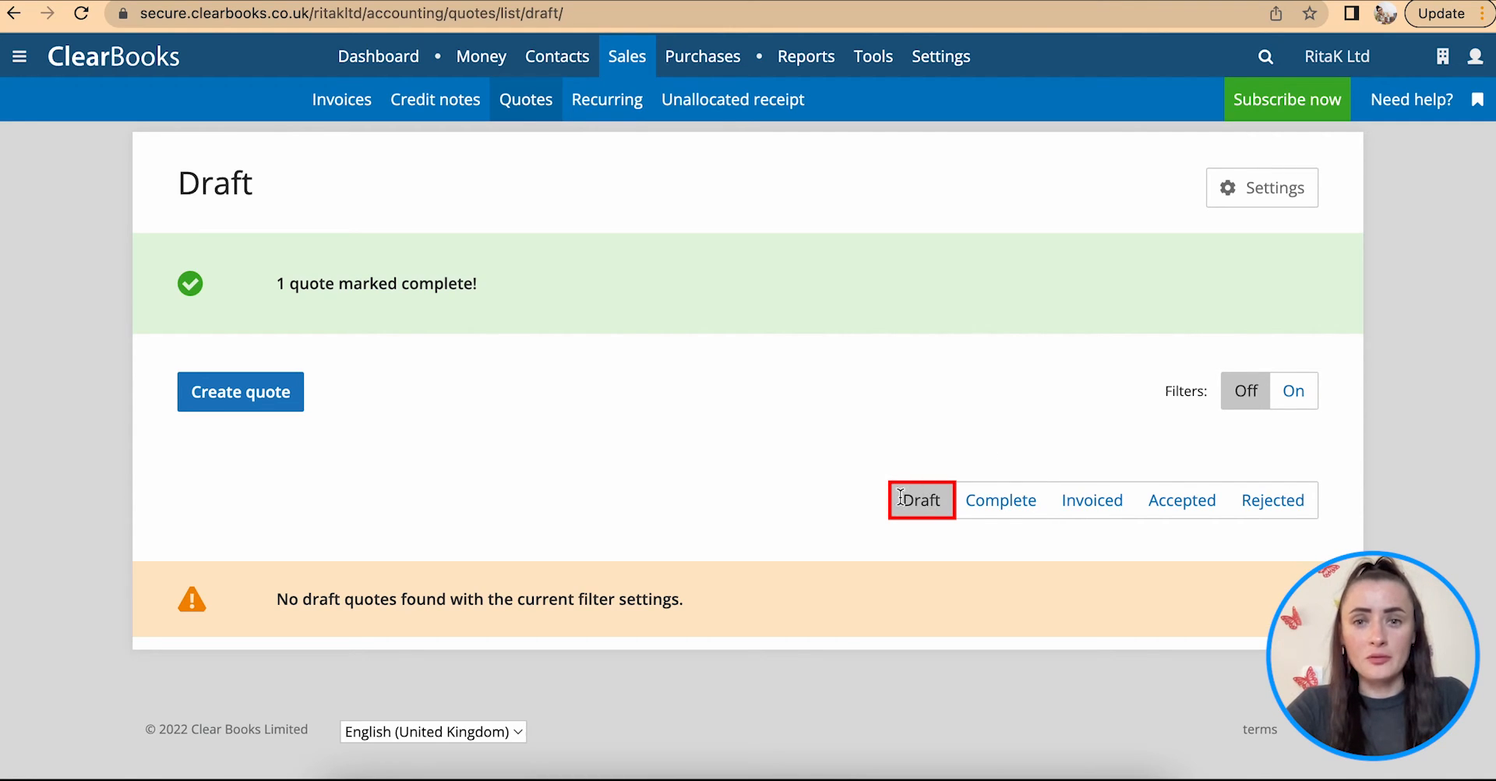
Record the Online Shop Ltd sales order in the completed quotes as sent by post and check its sent status.
{"action": "left_click", "coordinate": [1003, 506]}
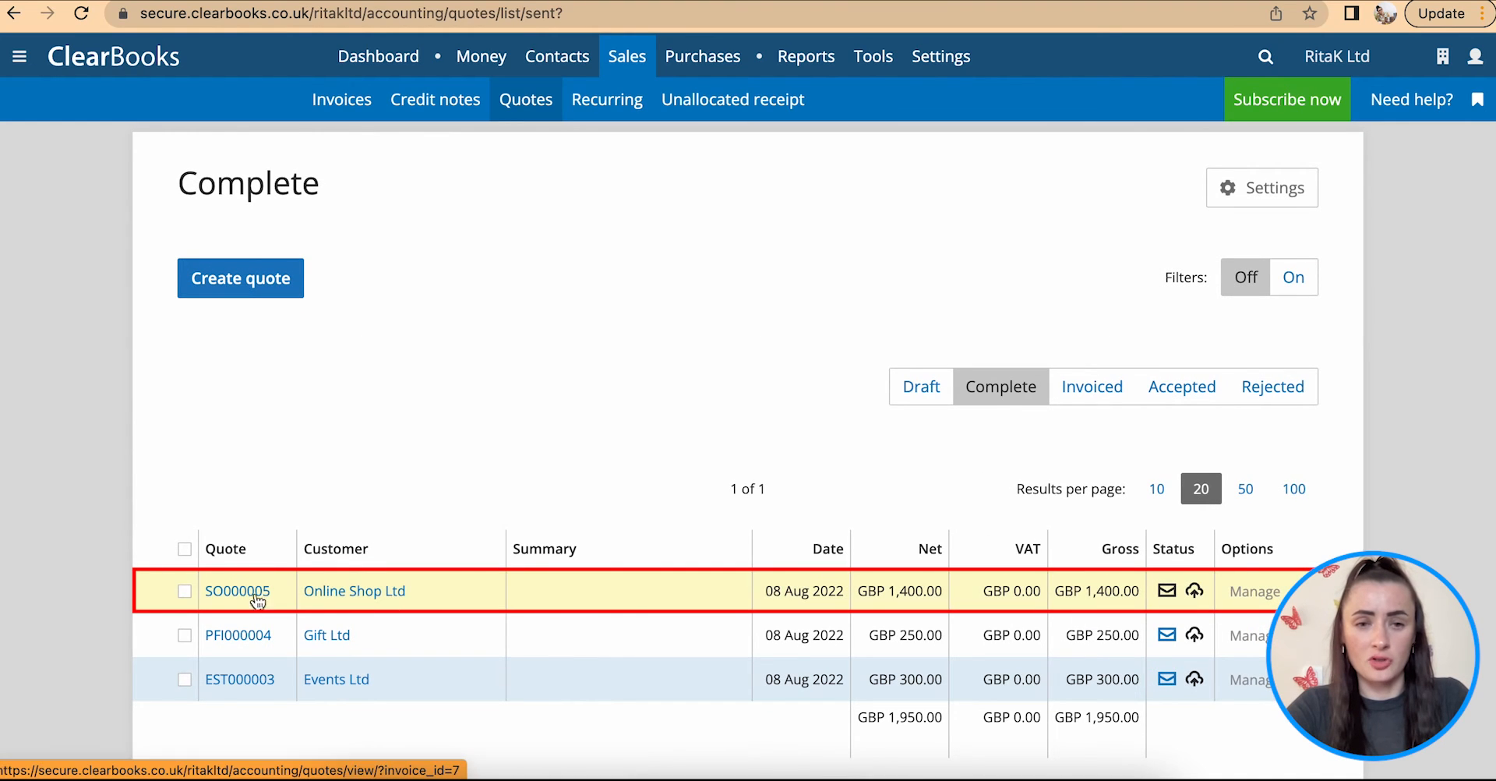
{"action": "left_click", "coordinate": [1168, 596]}
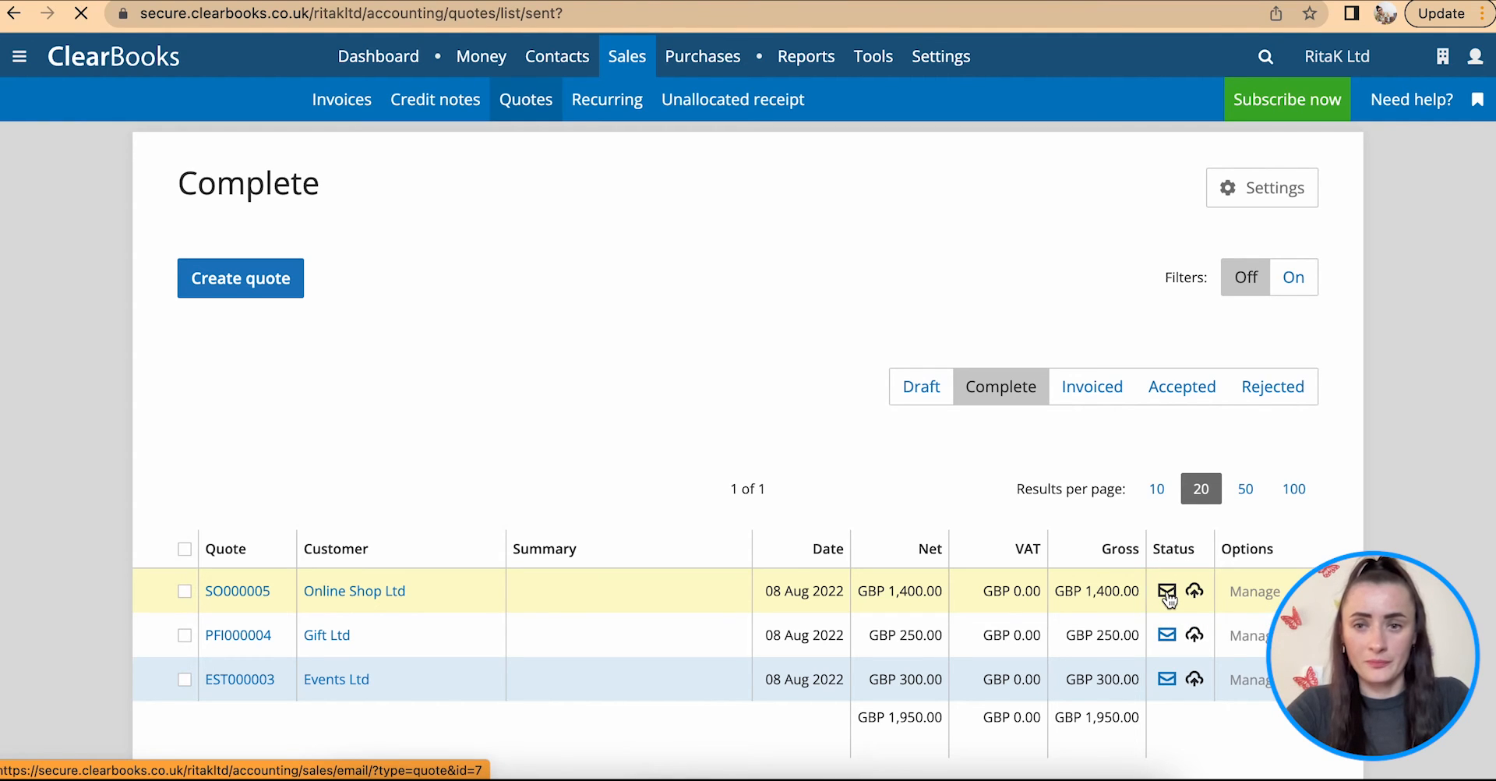
{"action": "scroll", "coordinate": [956, 443], "scroll_direction": "down", "scroll_amount": 3}
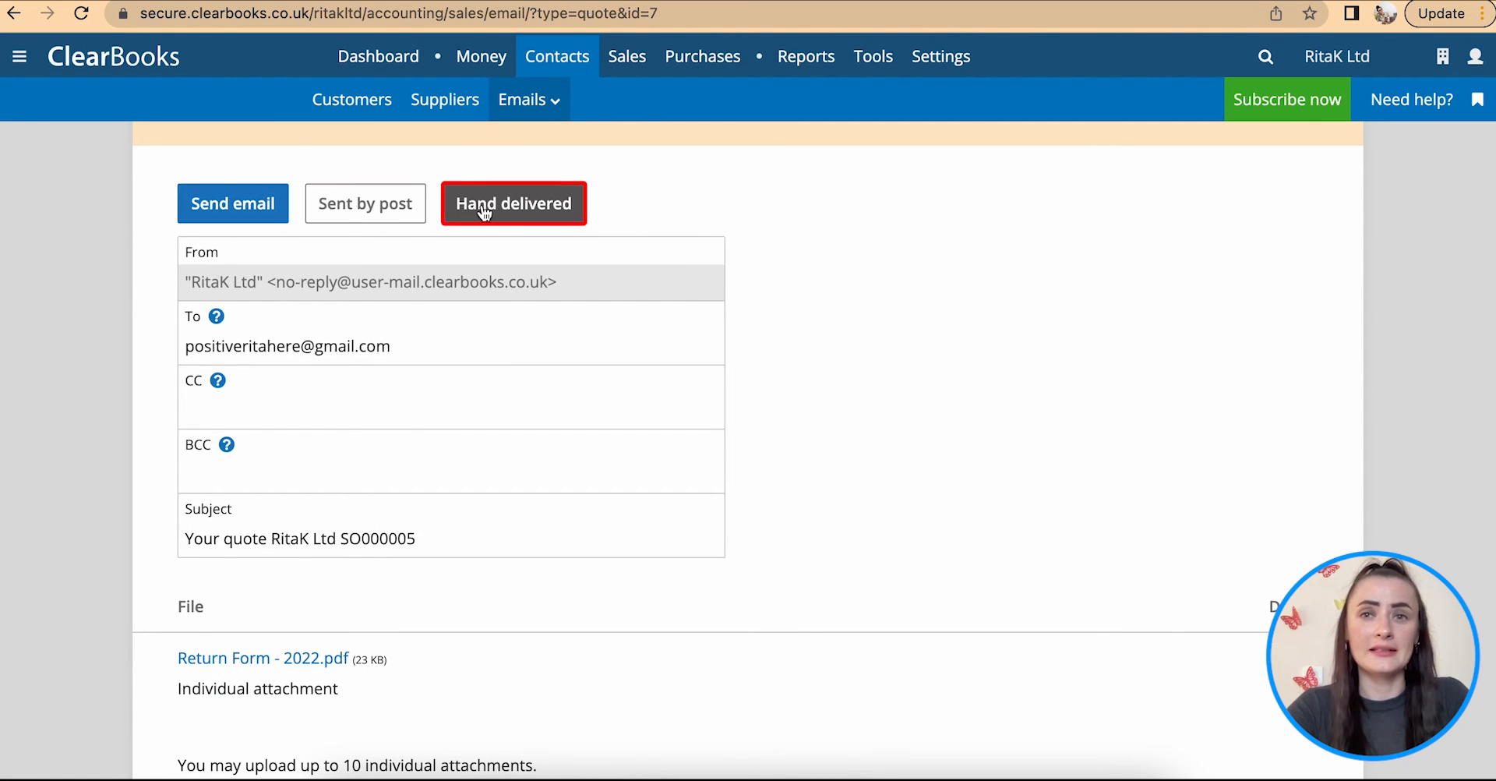
{"action": "left_click", "coordinate": [382, 213]}
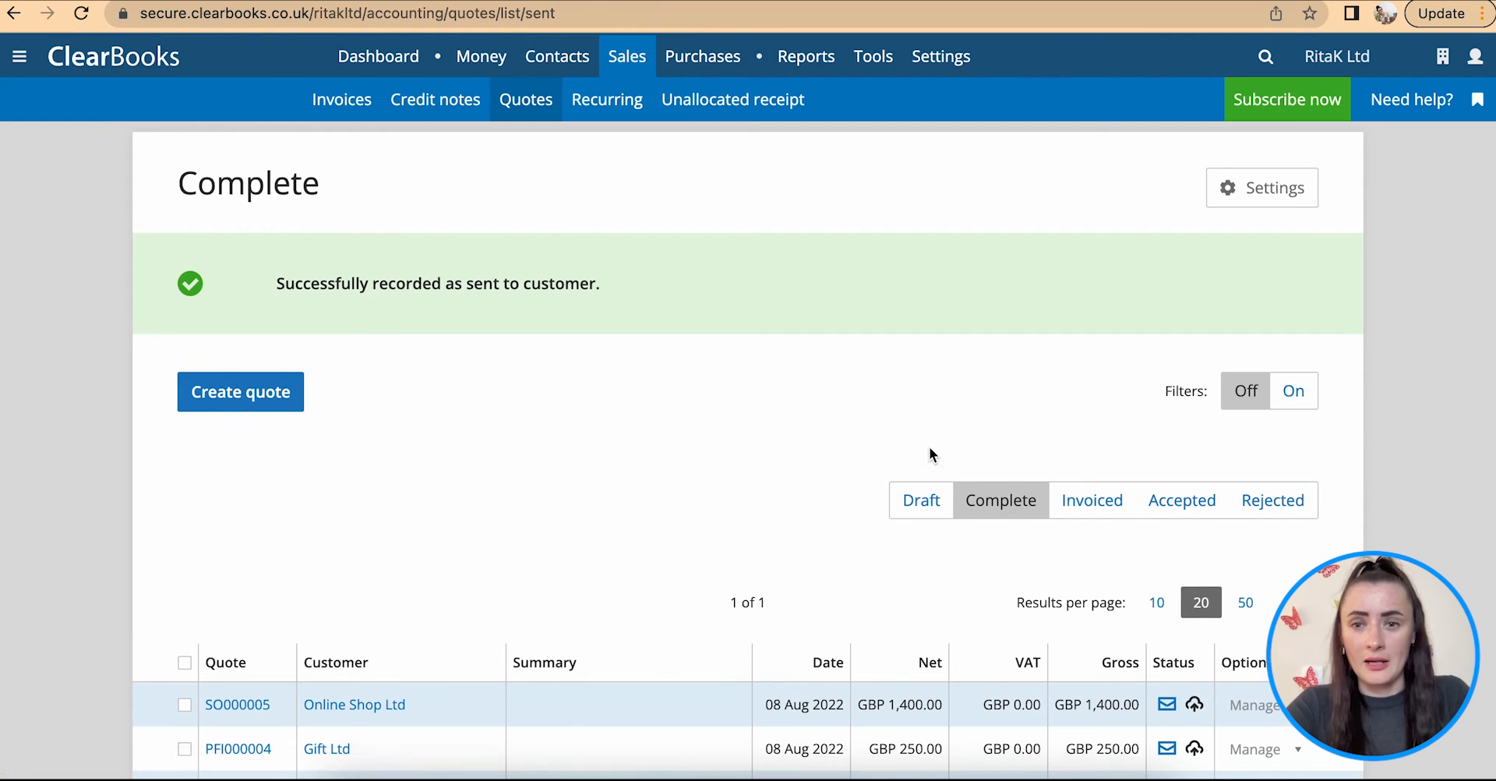
{"action": "scroll", "coordinate": [931, 452], "scroll_direction": "down", "scroll_amount": 2}
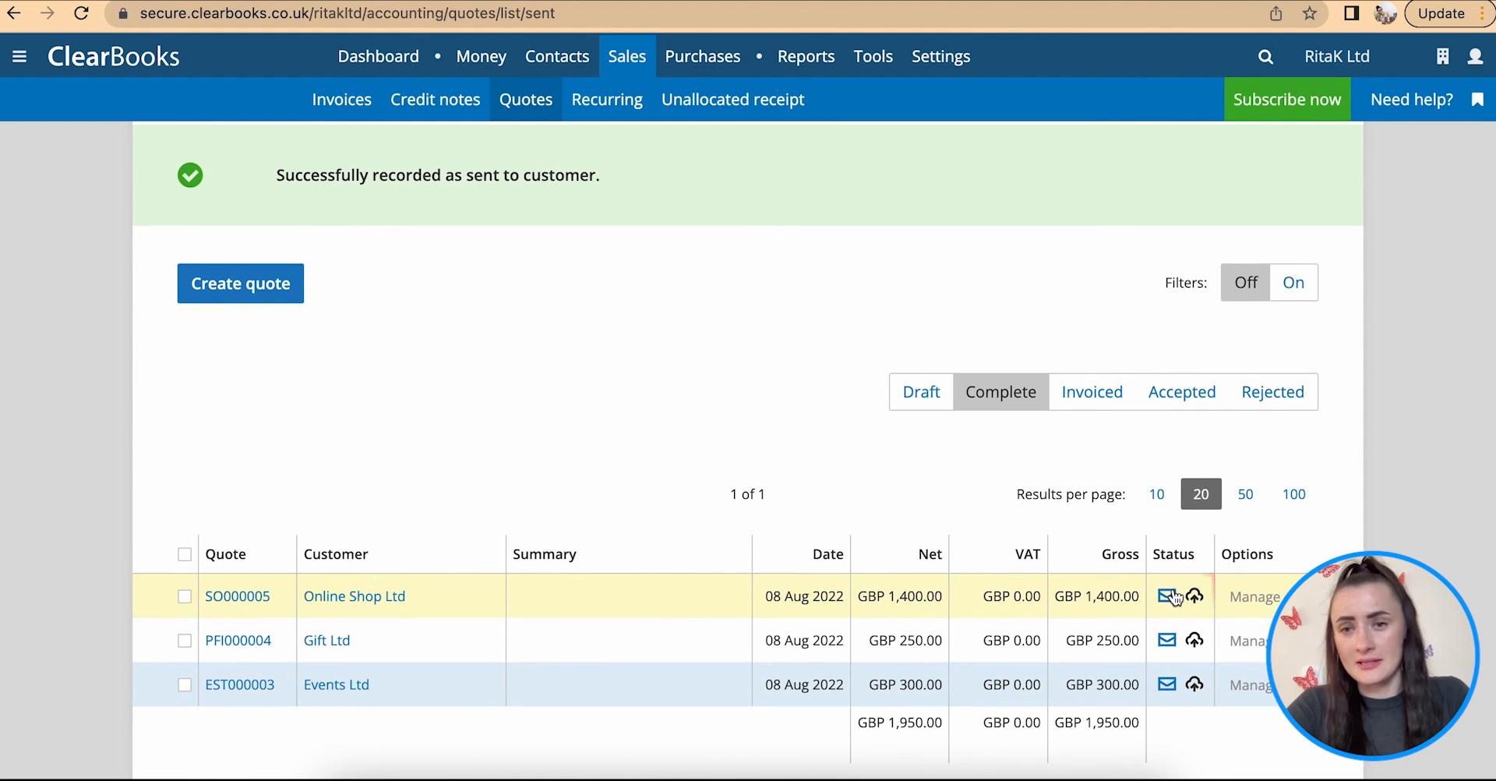
{"action": "mouse_move", "coordinate": [1166, 600]}
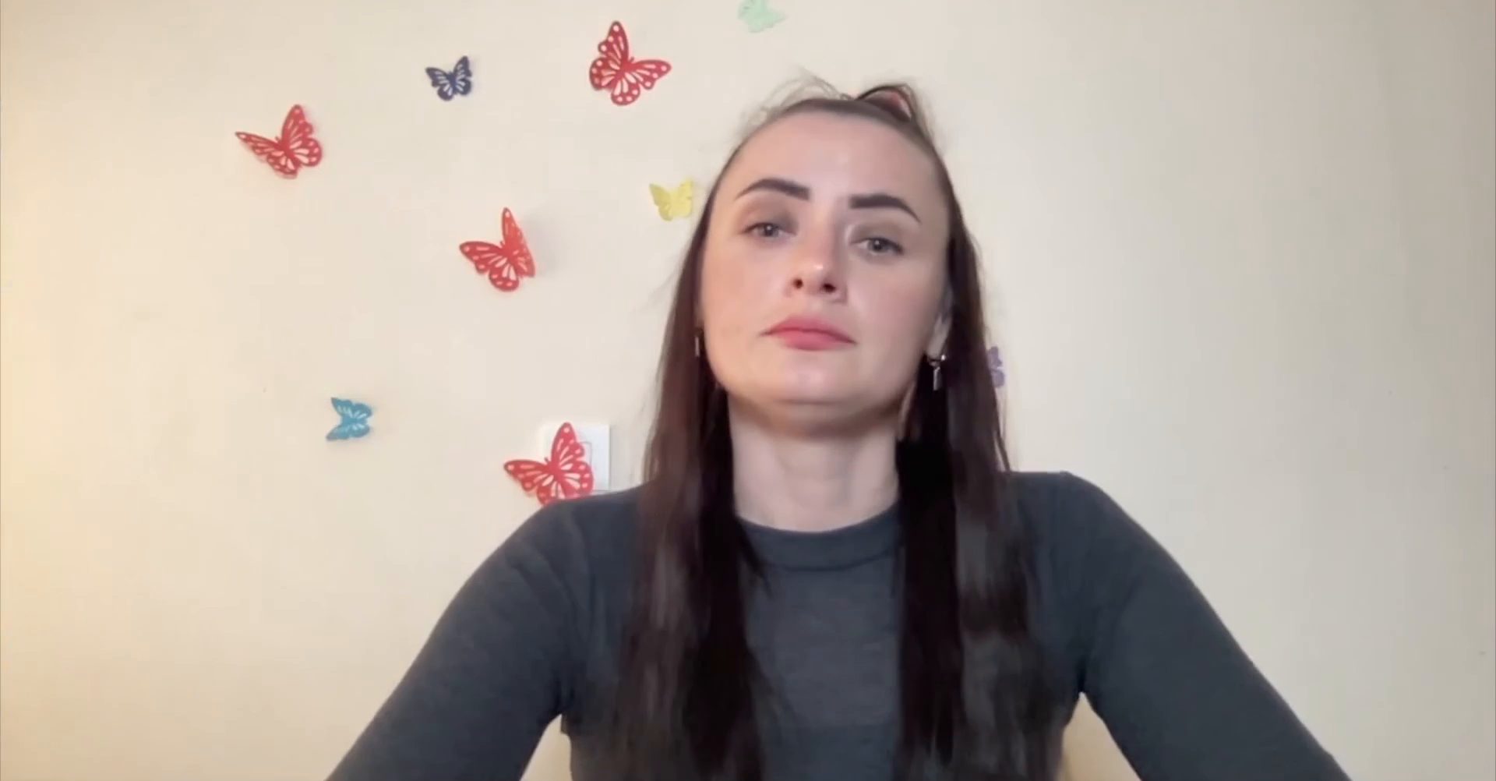